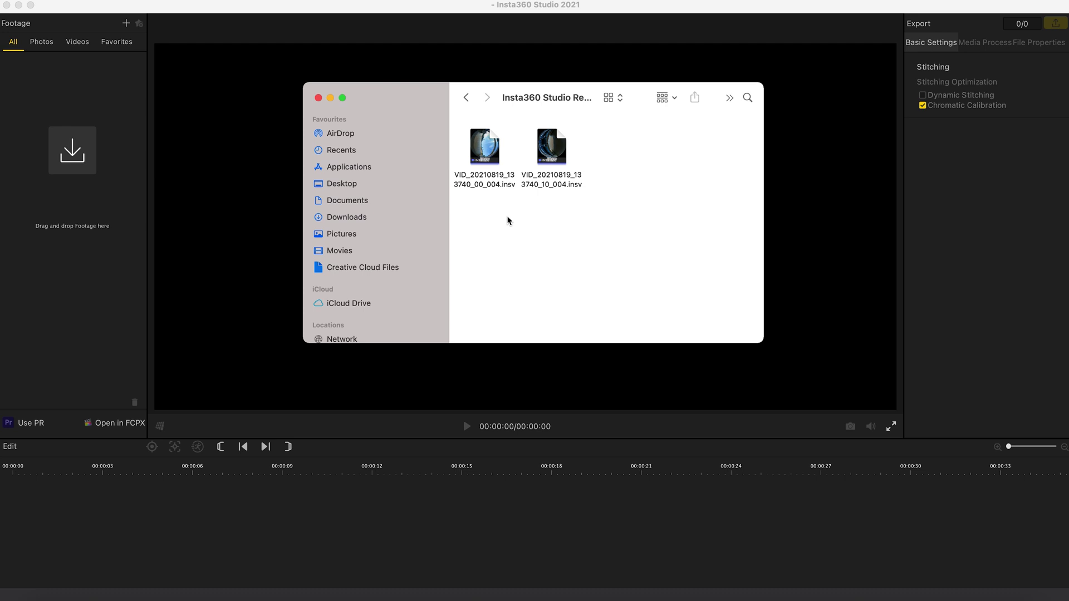
Select VID_20210819_133740_00_004.insv in Finder and drag it into Insta360 Studio's footage library
click(492, 186)
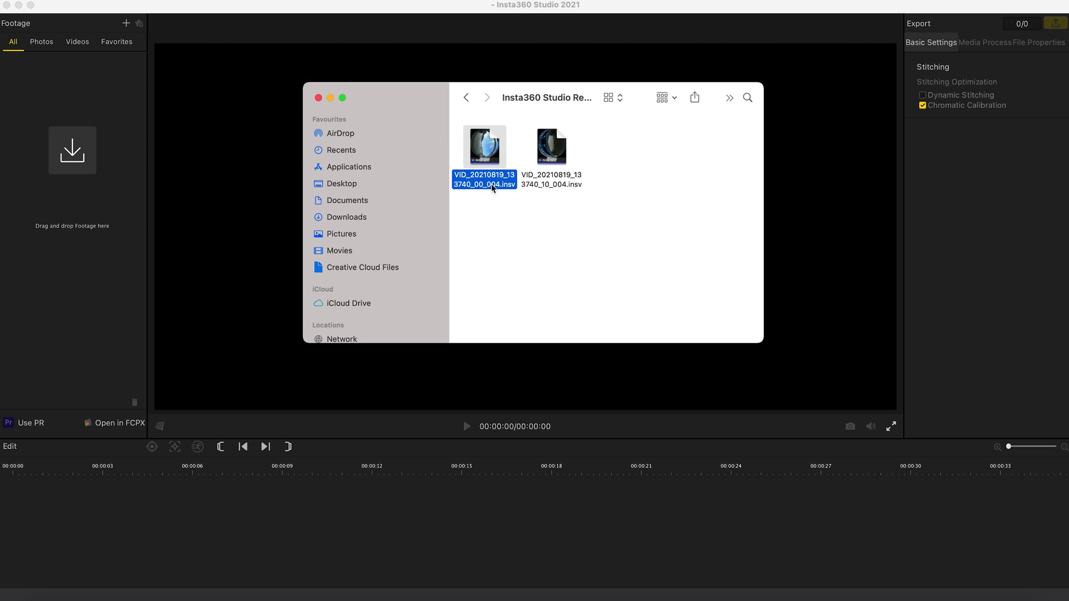
click(545, 143)
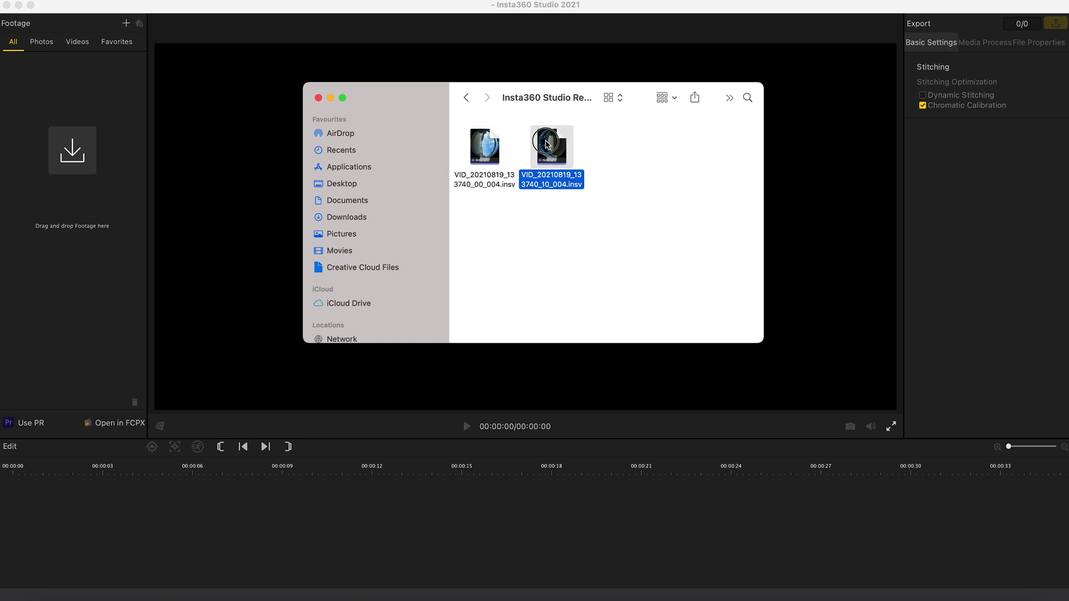
click(490, 186)
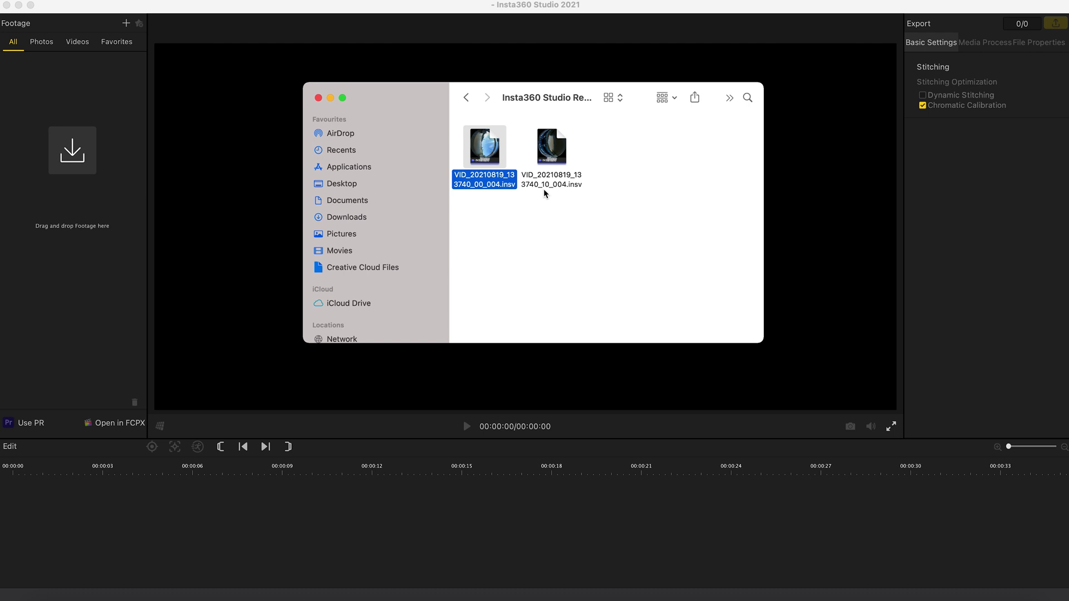
drag(494, 154, 60, 184)
Import the 00_004 clip, pause its playback, and switch to FreeCapture 16:9 reframing
click(61, 204)
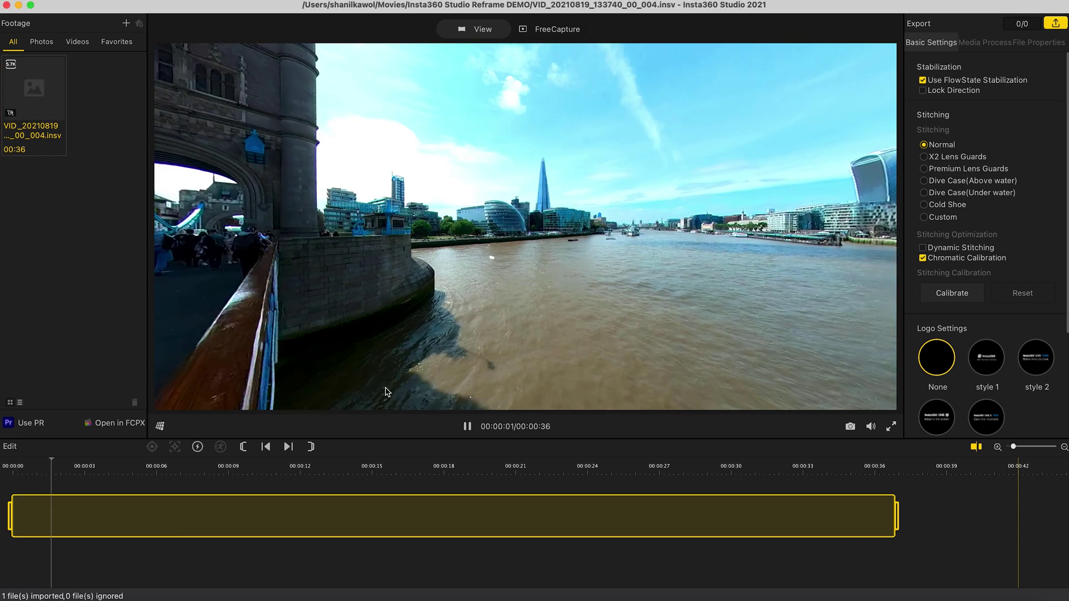
click(468, 427)
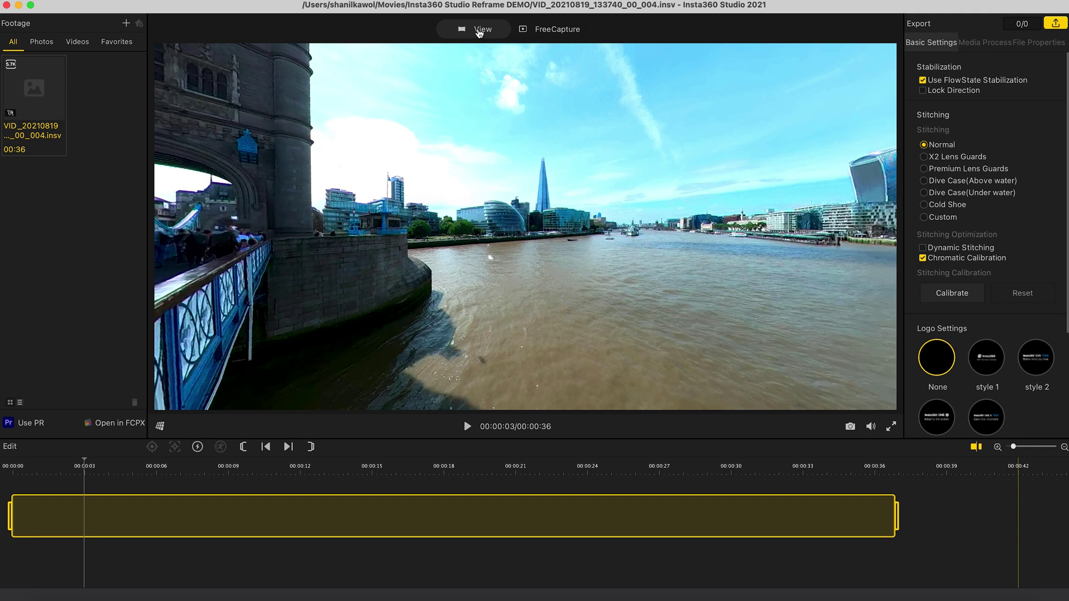
click(548, 30)
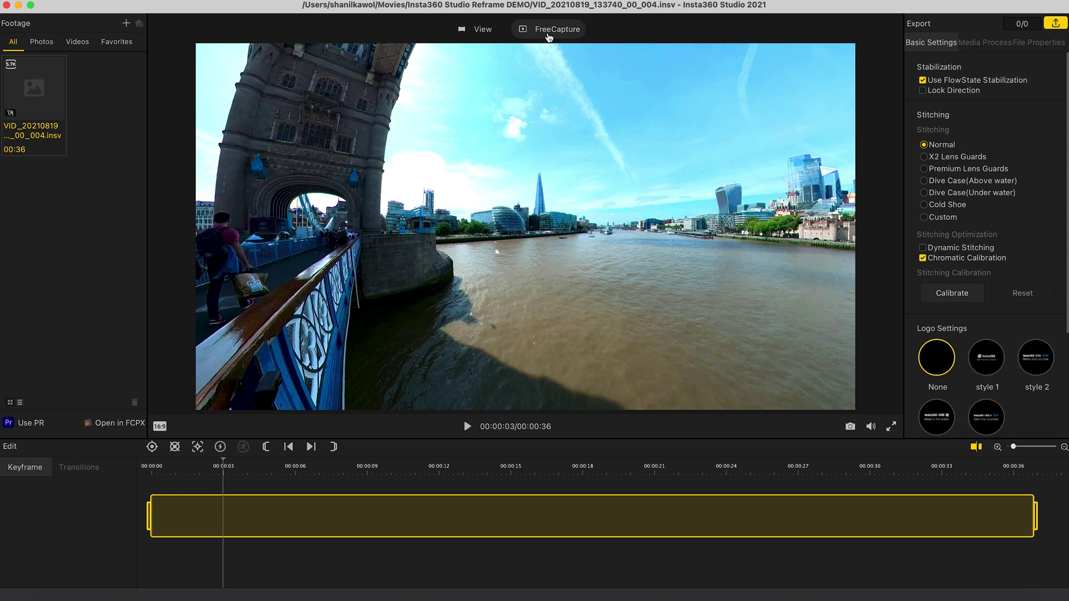
Scrub to about 10 seconds and turn the 360° view toward Tower Bridge
click(271, 465)
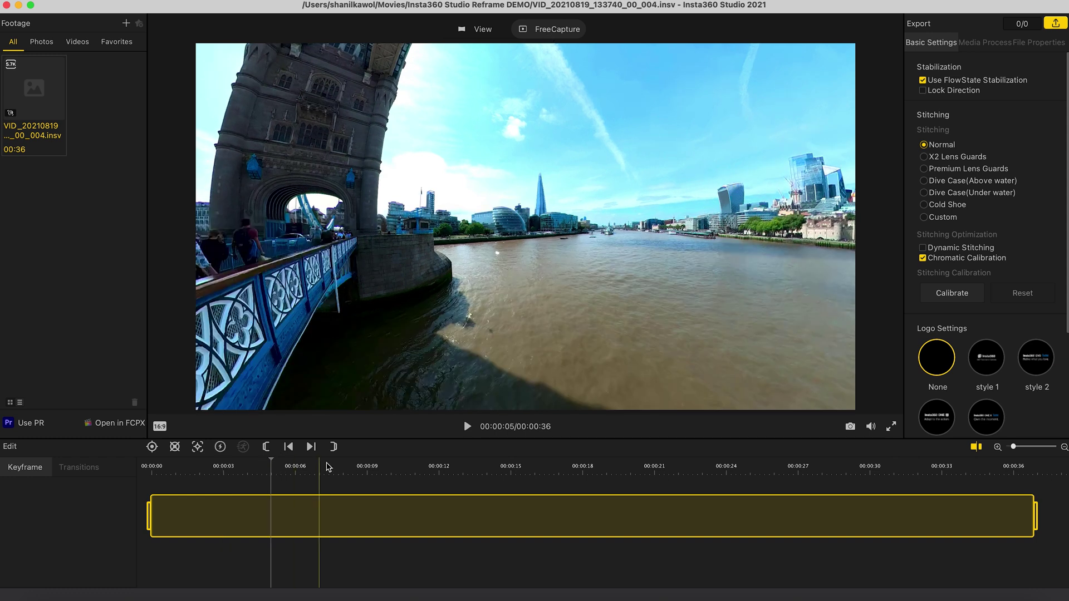
click(367, 469)
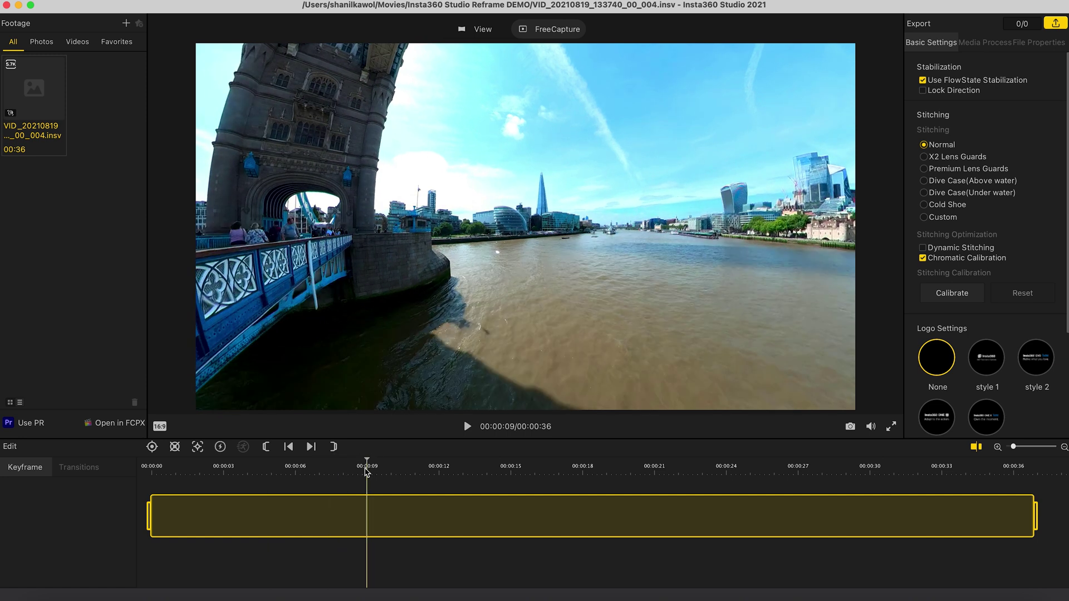
click(391, 470)
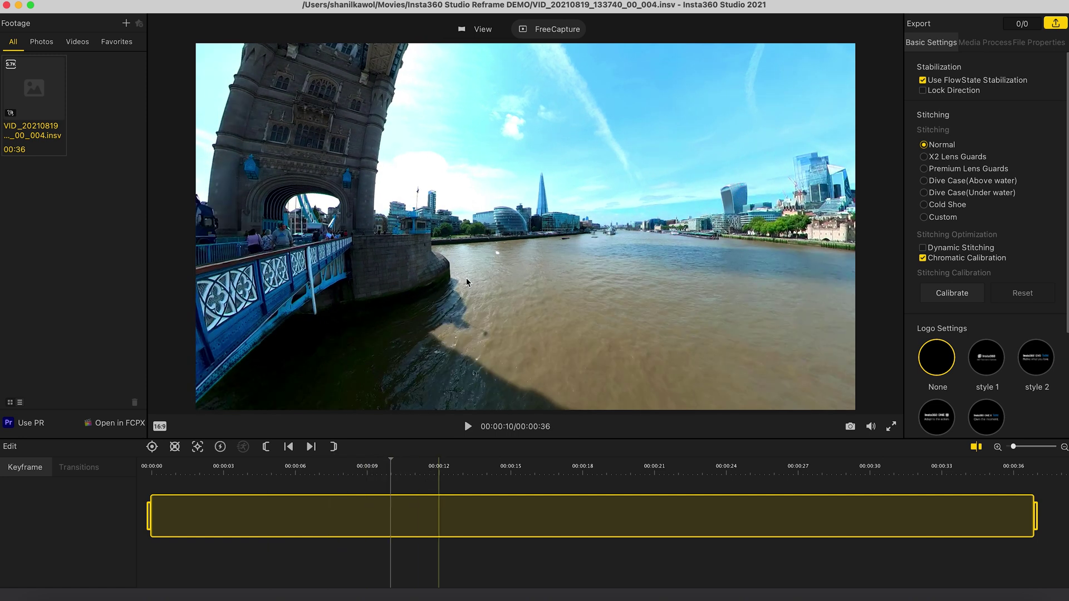
drag(401, 279, 582, 279)
drag(358, 246, 460, 411)
Step forward through 12–17 seconds to cue the clip at 00:00:18 beneath the bridge
click(448, 473)
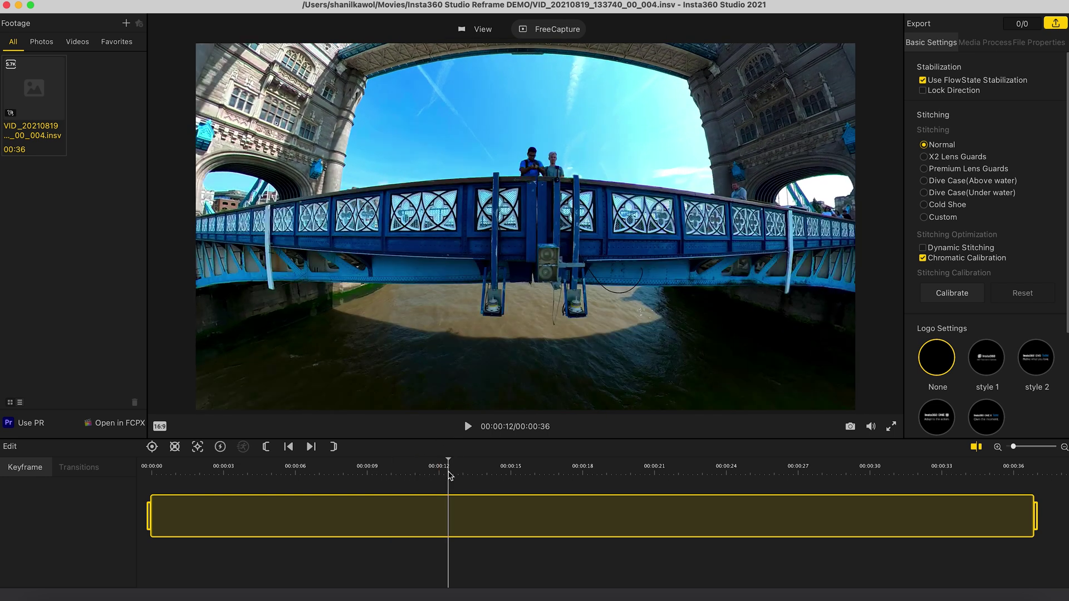
click(478, 476)
click(505, 476)
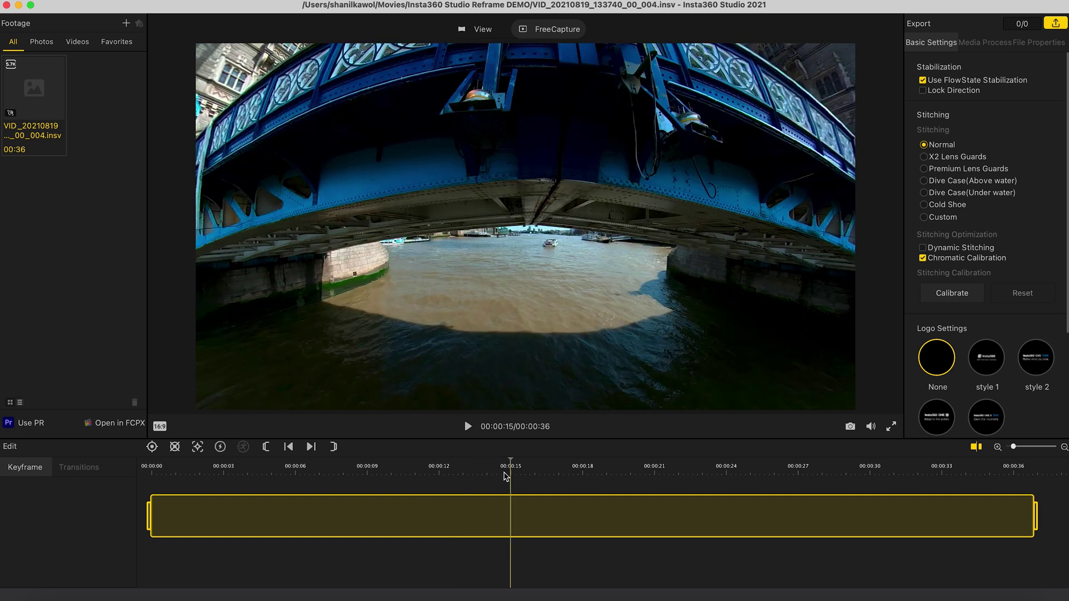
click(526, 467)
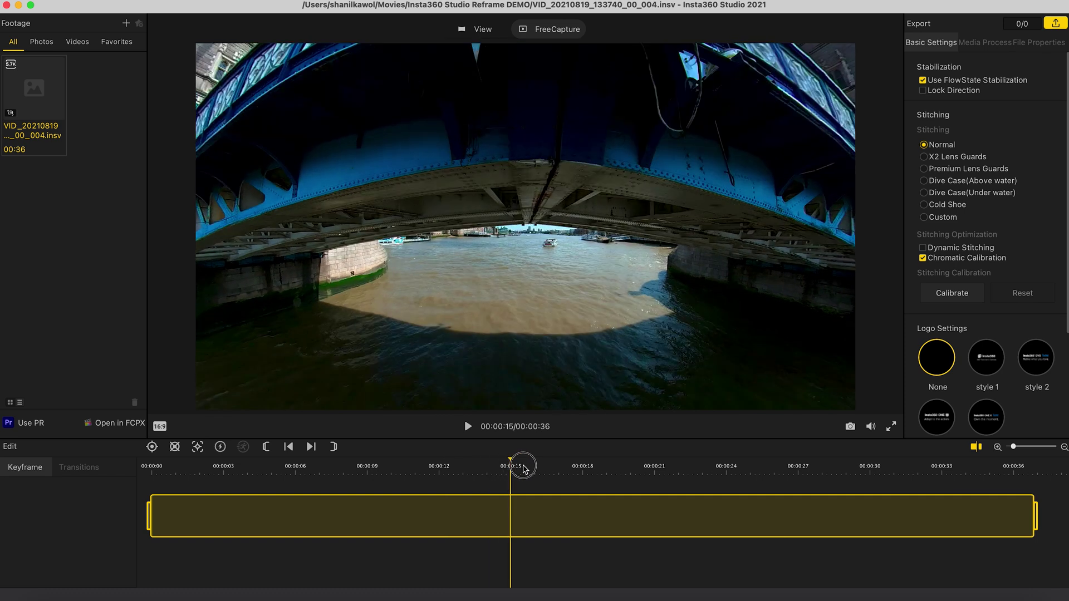
click(547, 469)
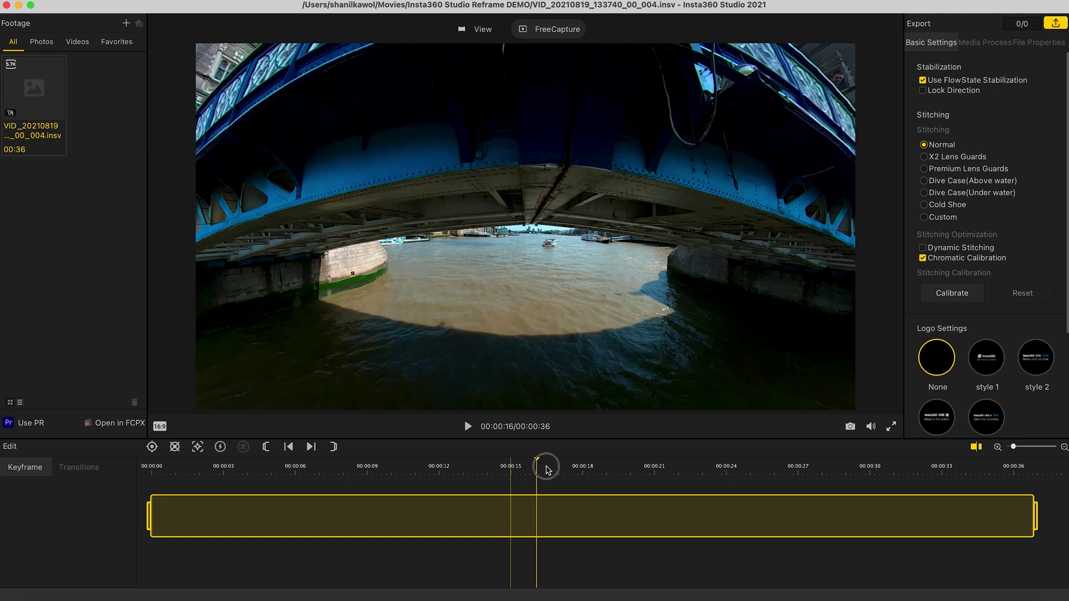
click(561, 470)
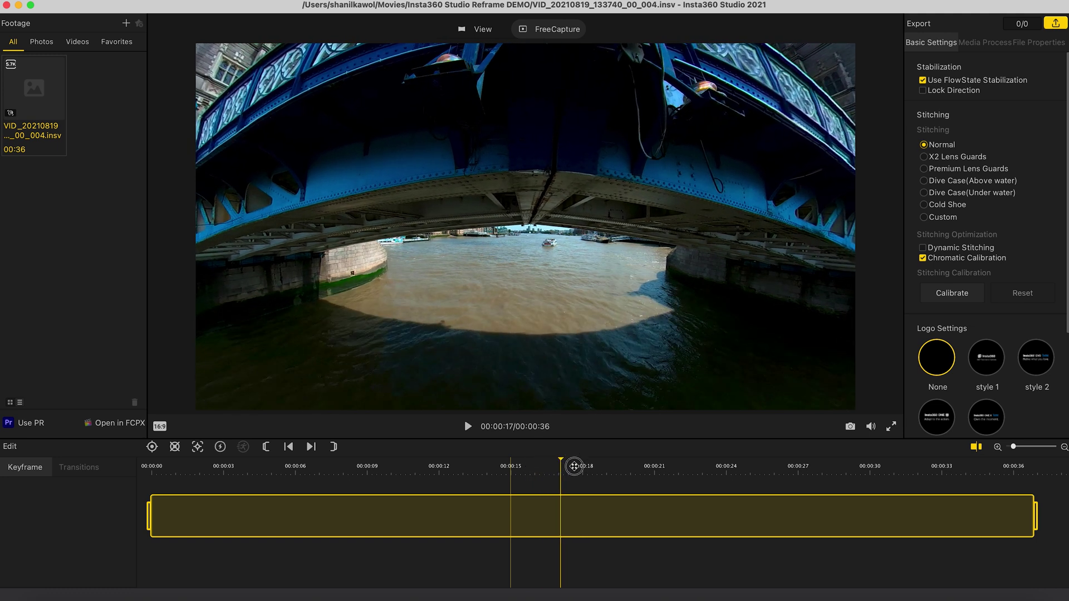
click(580, 469)
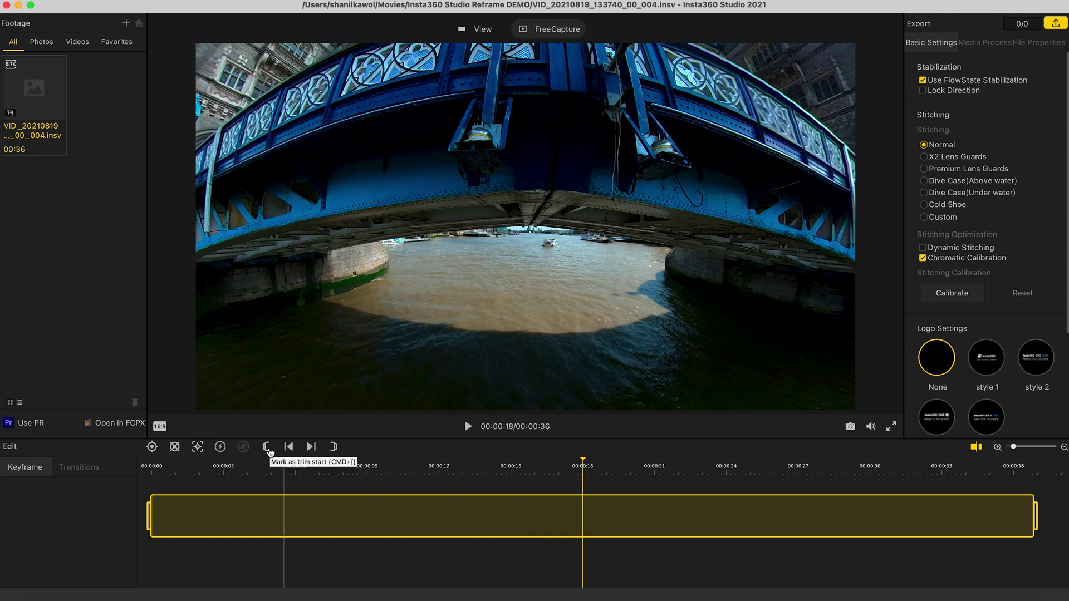
Trim the clip to start at 00:00:18 and end at about 00:00:30
click(268, 449)
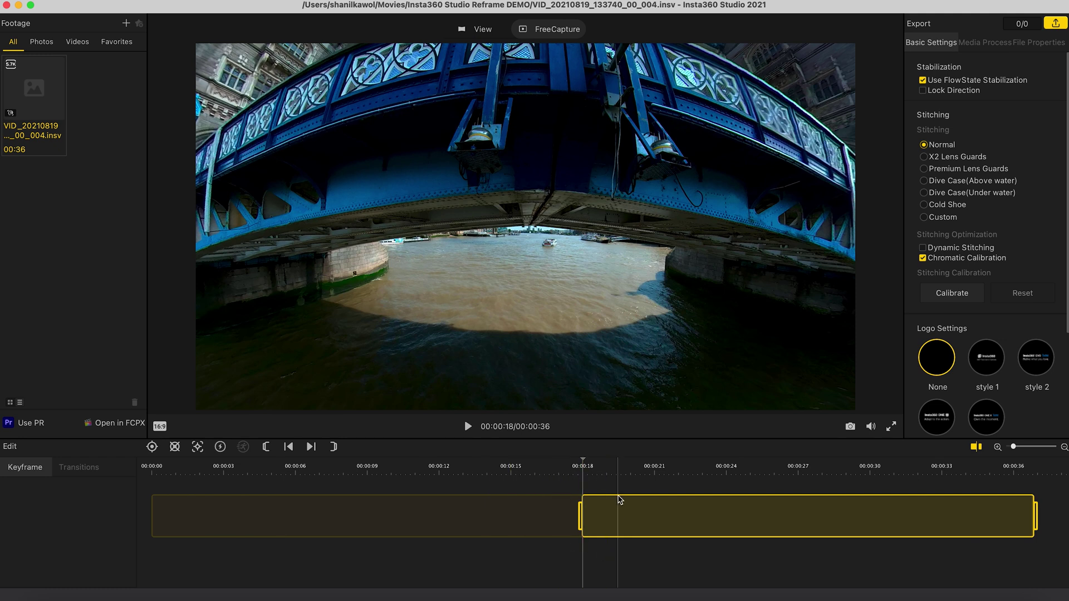
click(788, 466)
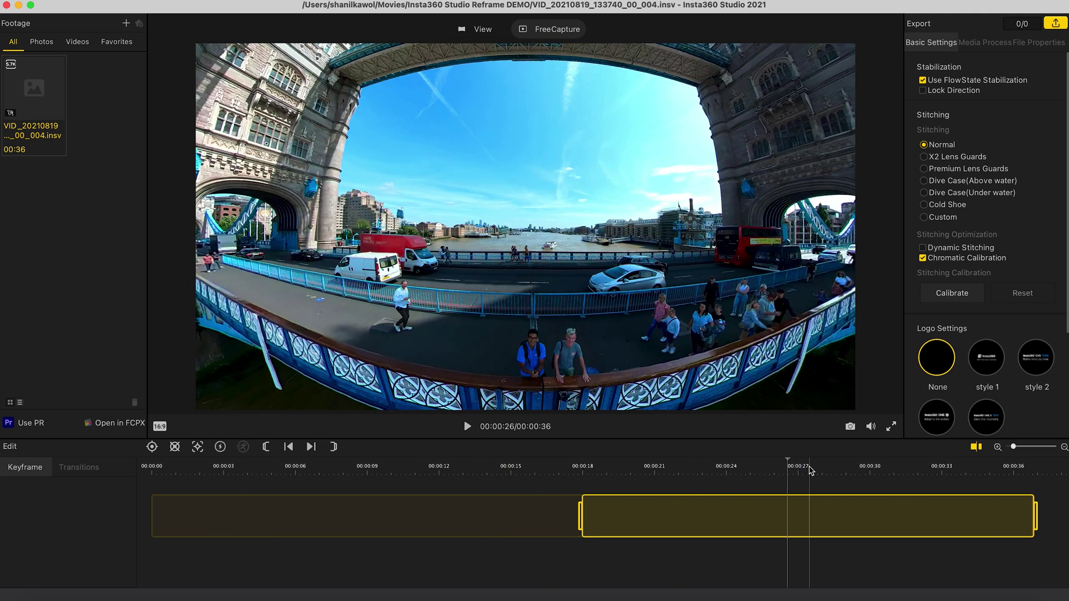
click(810, 470)
click(844, 467)
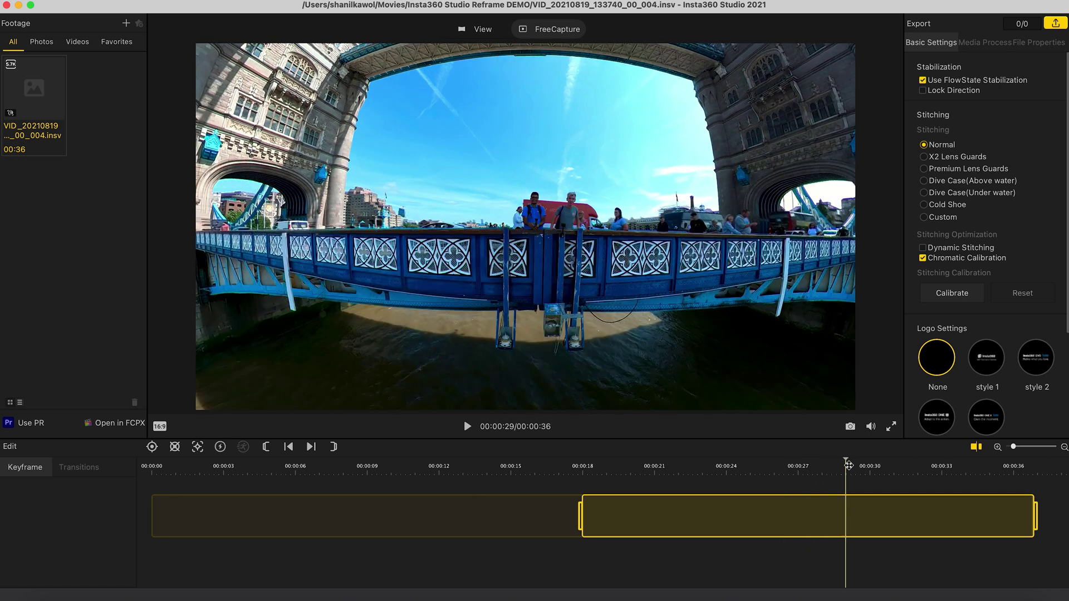
click(863, 468)
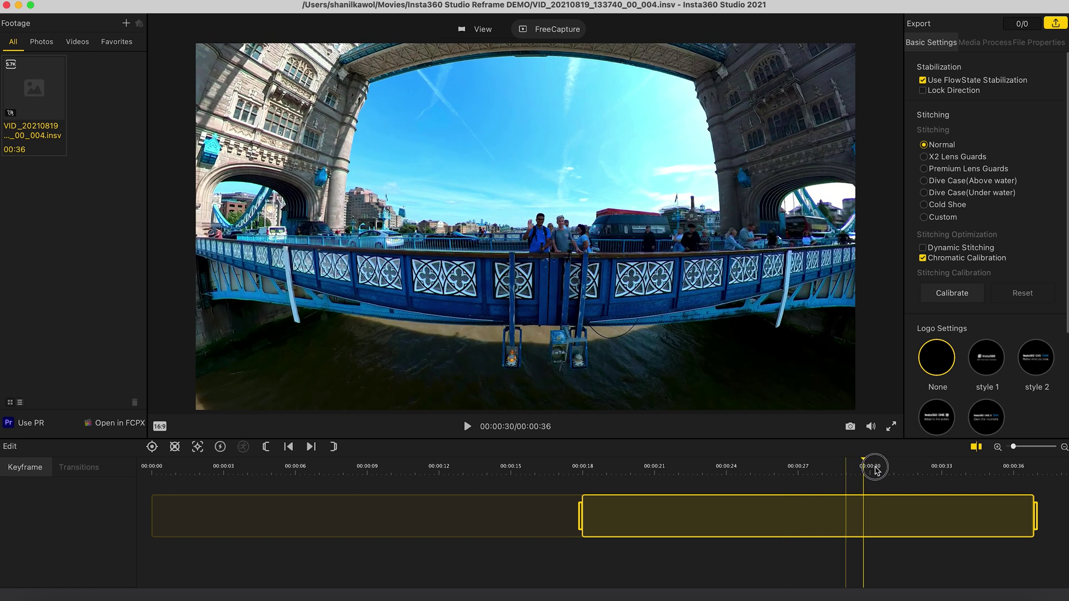
click(881, 468)
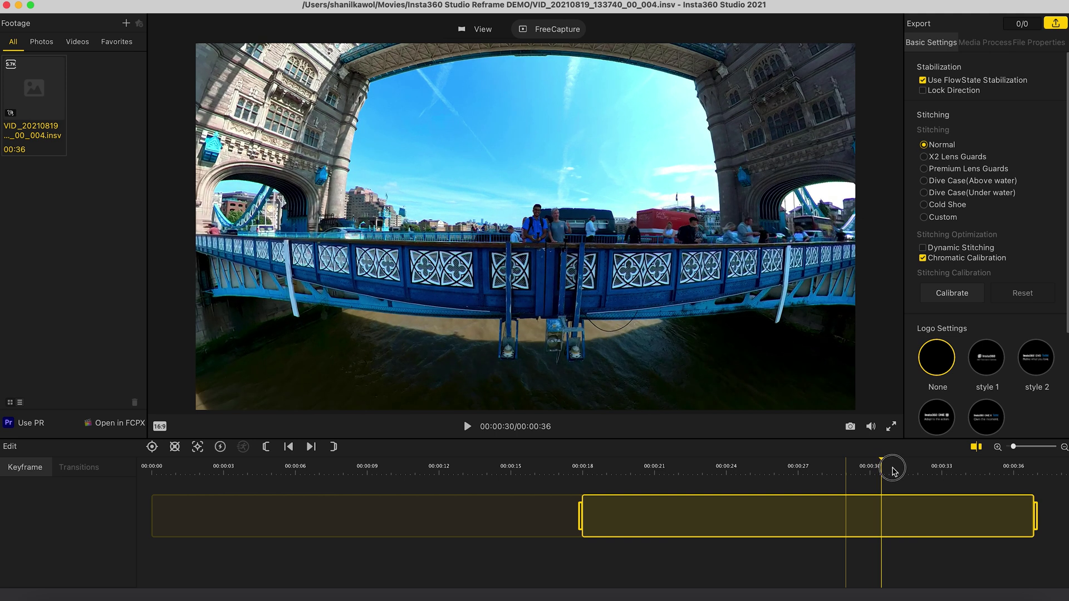
click(886, 470)
click(876, 472)
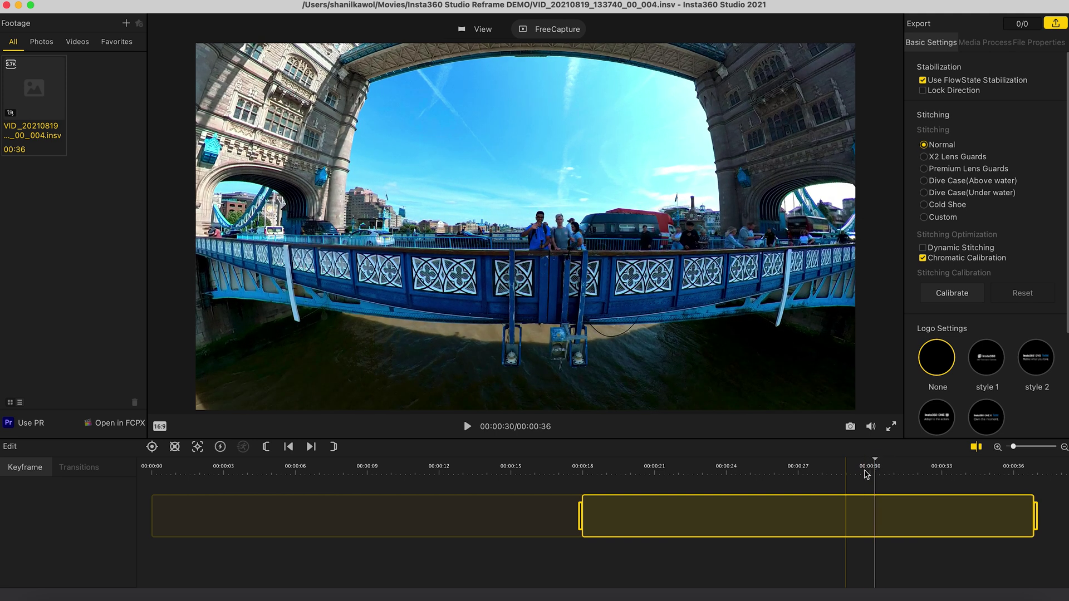
click(334, 447)
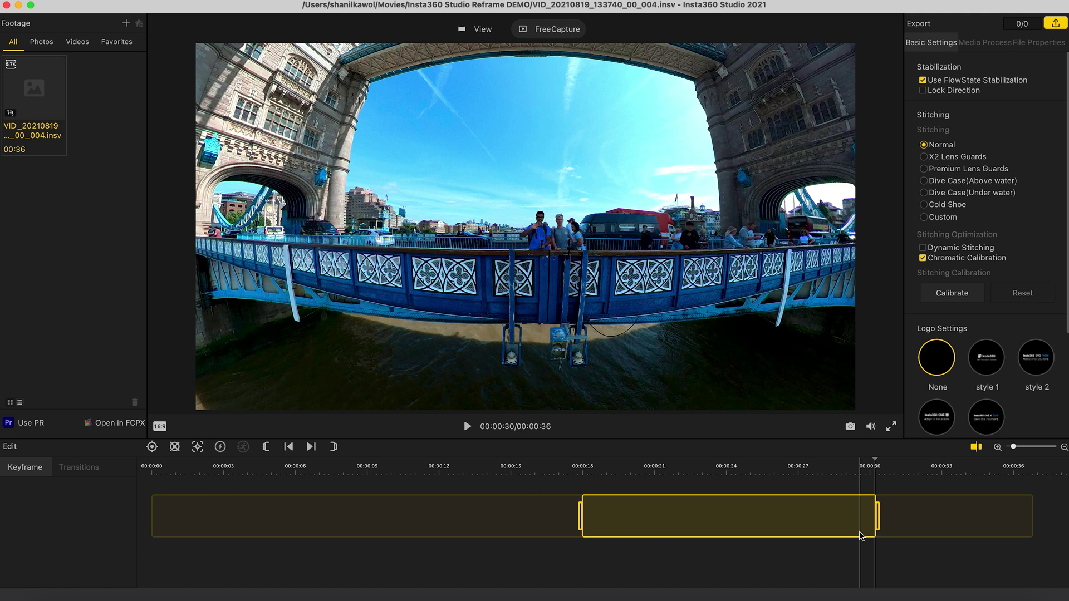
Keyframe 00:00:18 with a 90° view down the river under the bridge (pan 141.1°, tilt -3.1°)
click(585, 475)
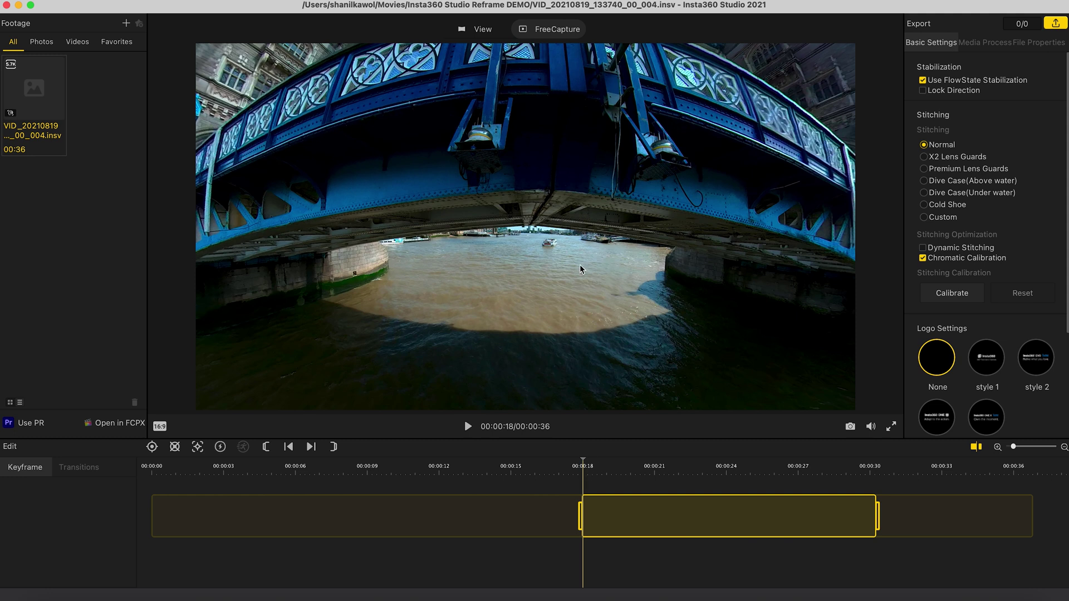
drag(579, 237, 572, 259)
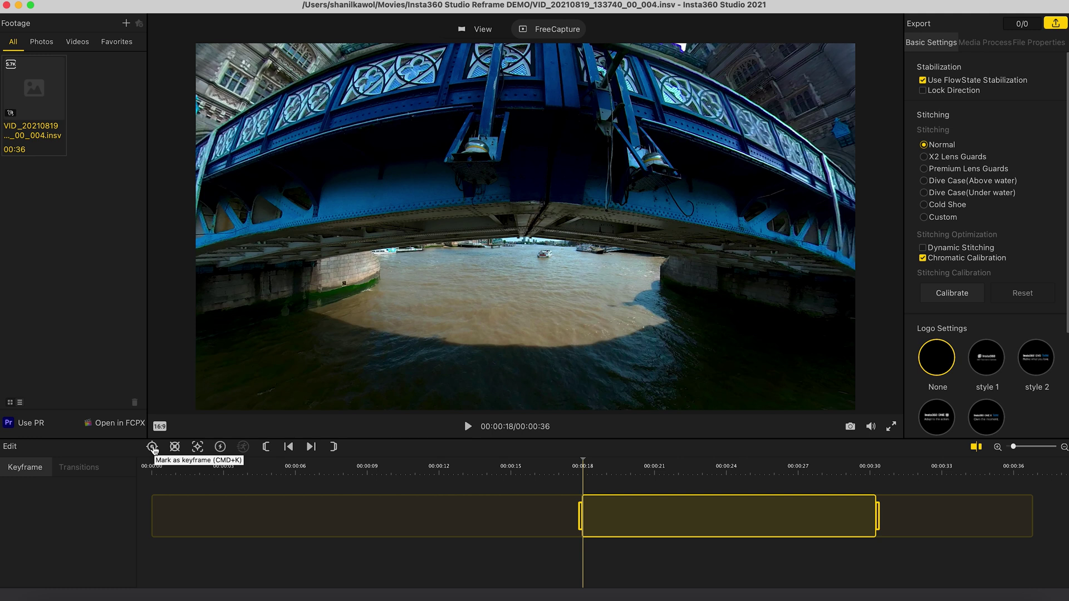
click(152, 448)
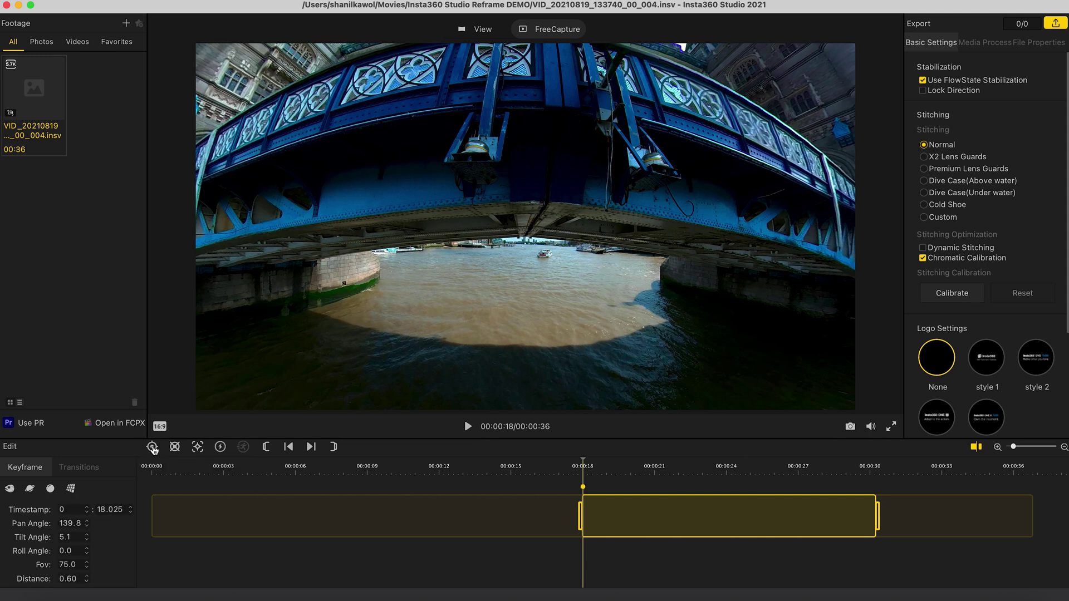
click(72, 492)
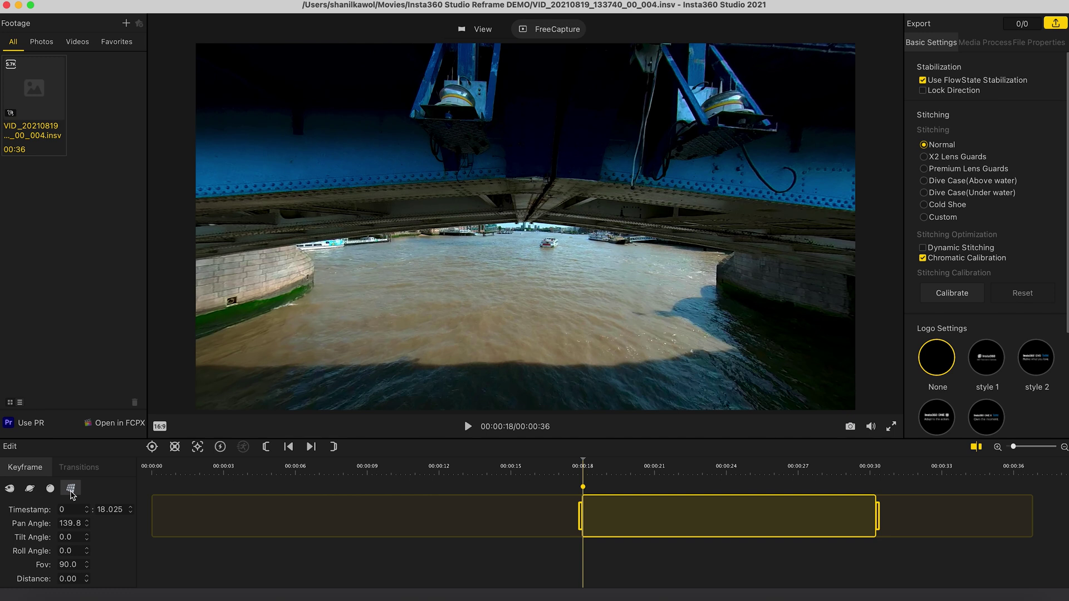
drag(261, 274, 472, 294)
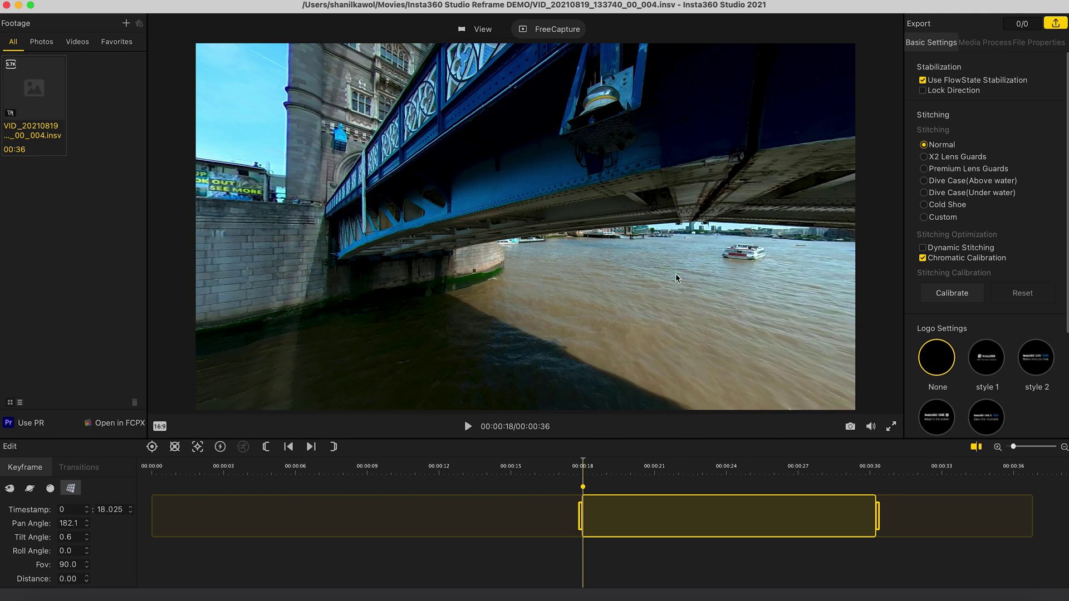
drag(684, 280, 495, 263)
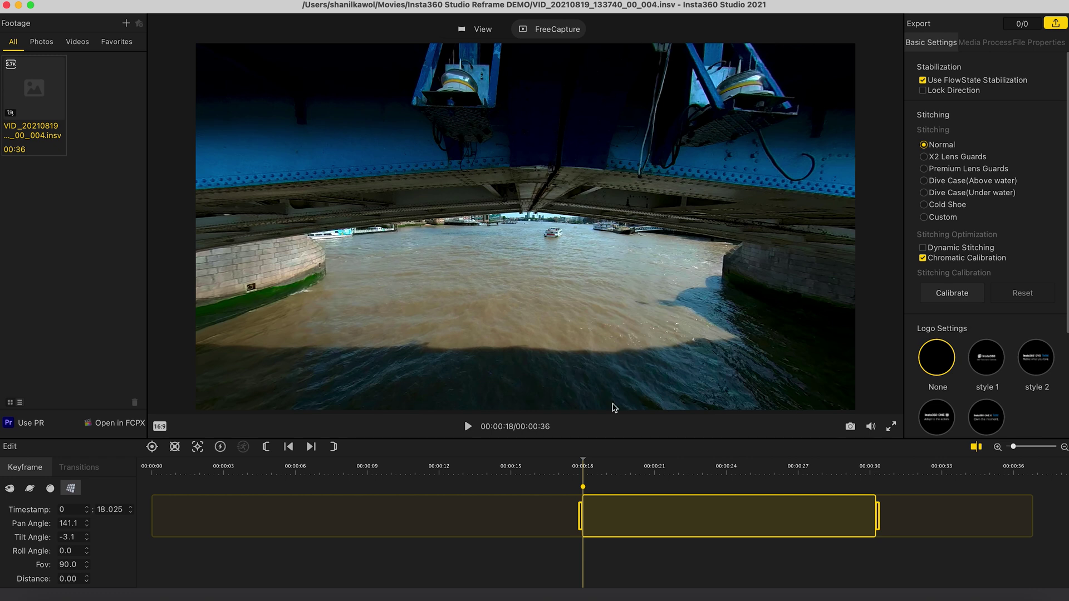
Add a keyframe around 00:00:21–22 with the view tilted down onto the two people on the bridge
click(606, 468)
drag(620, 474, 678, 474)
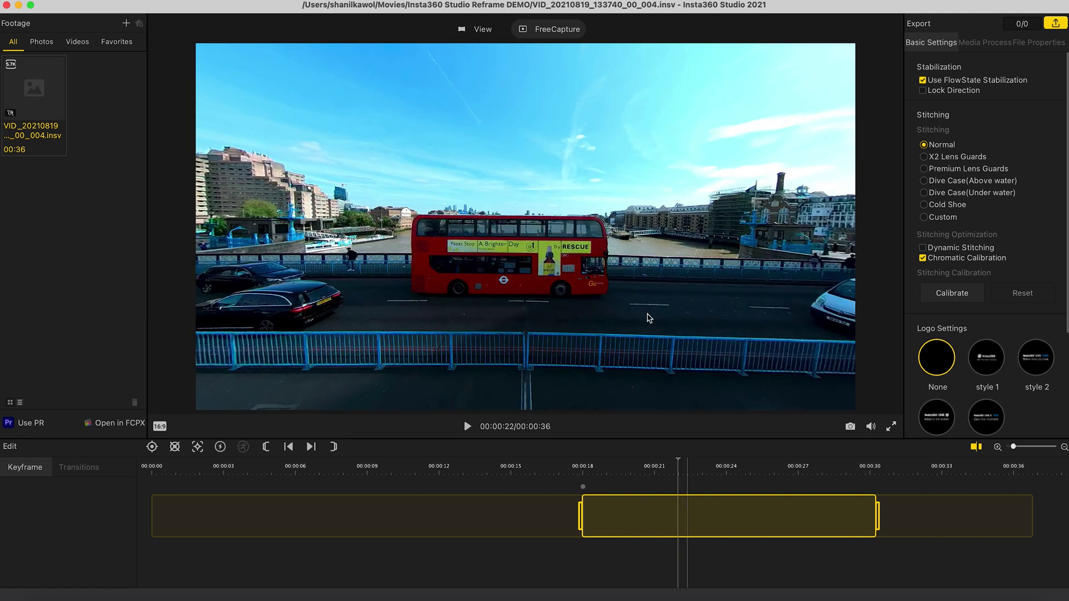
drag(583, 332, 587, 125)
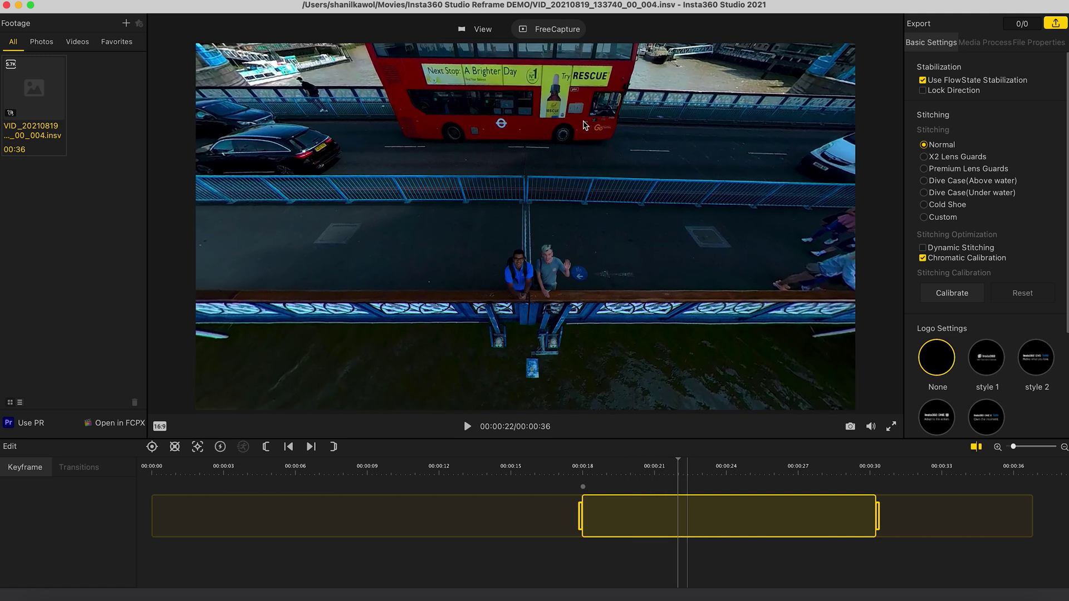
click(689, 468)
drag(595, 322, 557, 229)
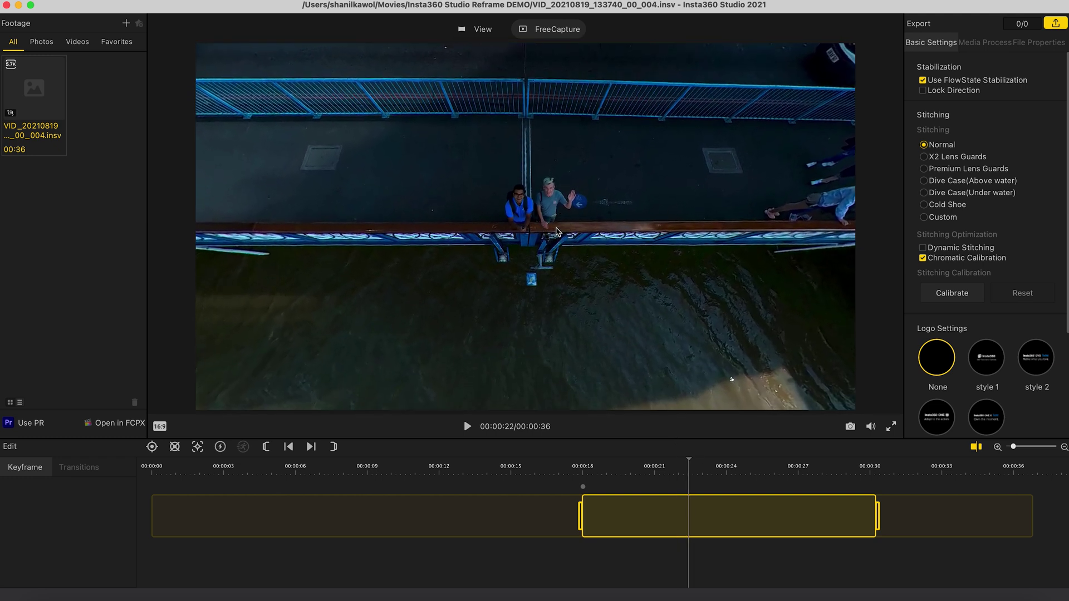
click(151, 447)
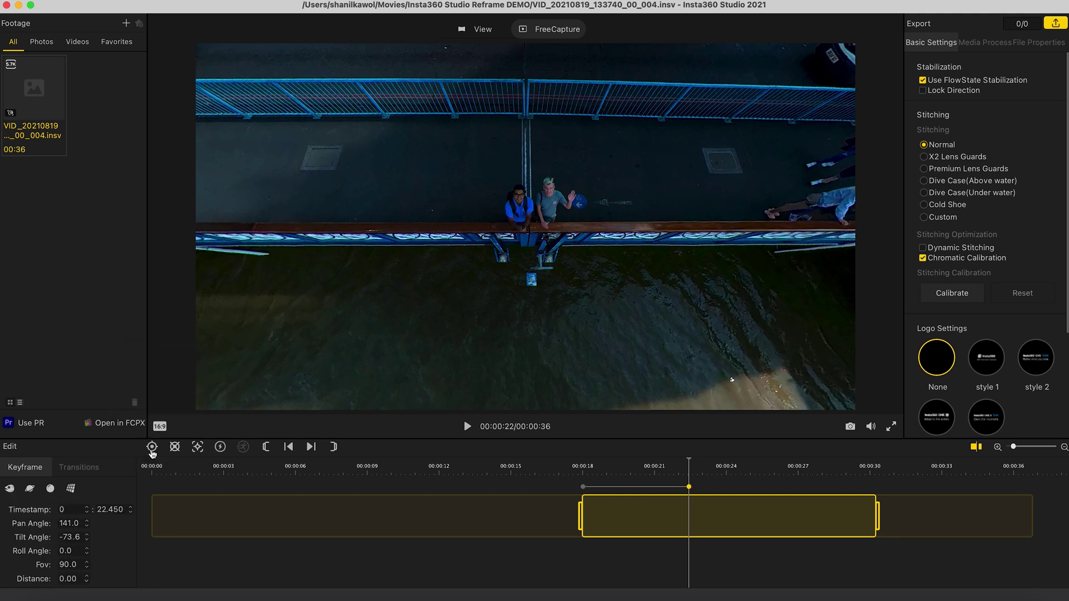
Replay from 00:00:18 to check the reframing, then add another keyframe at 00:00:23
click(583, 474)
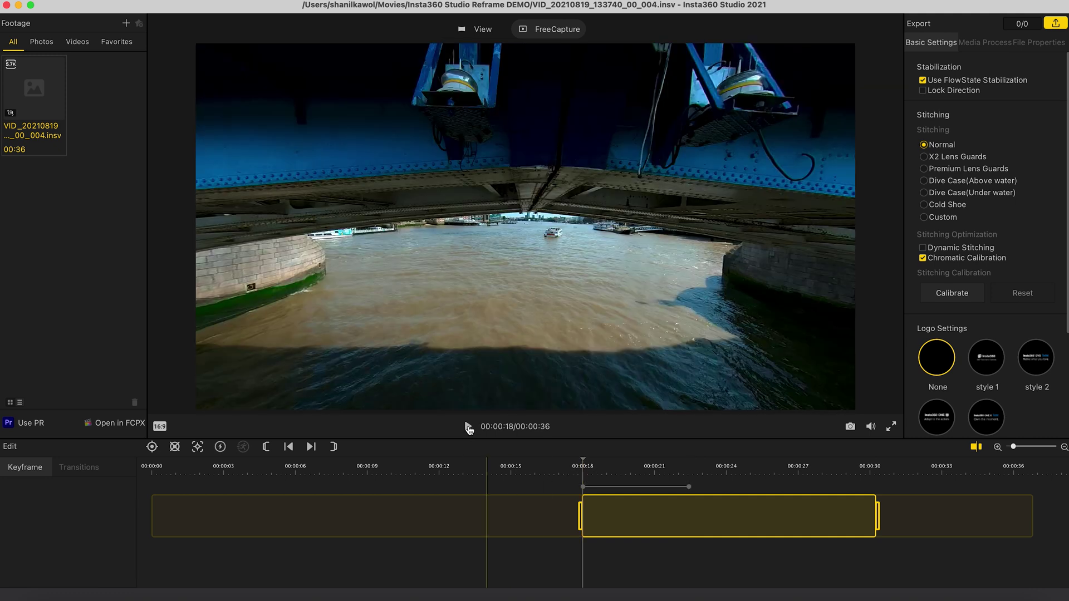
click(468, 427)
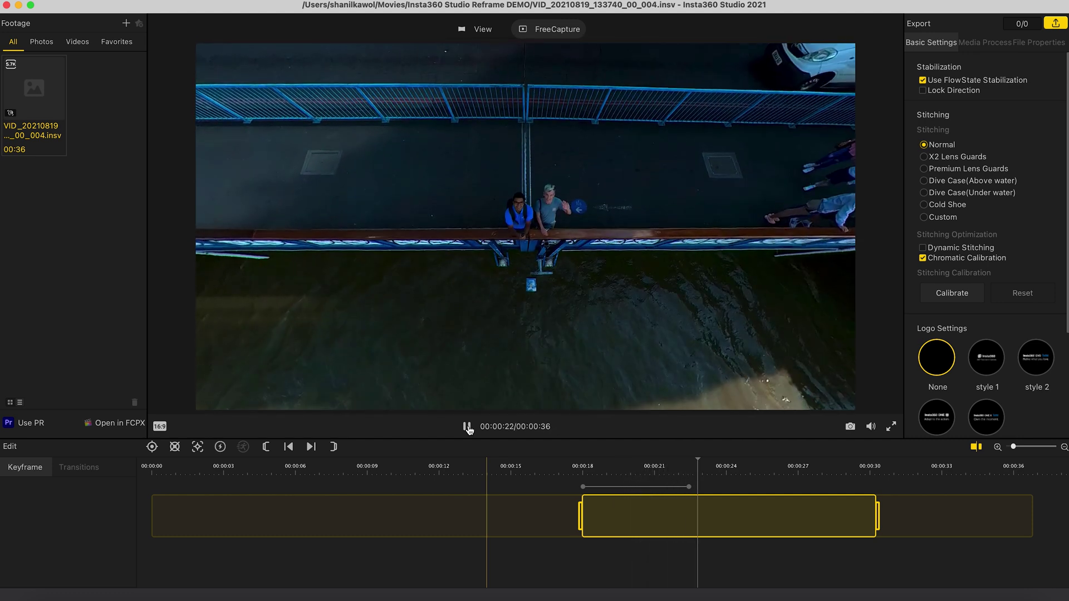
click(468, 427)
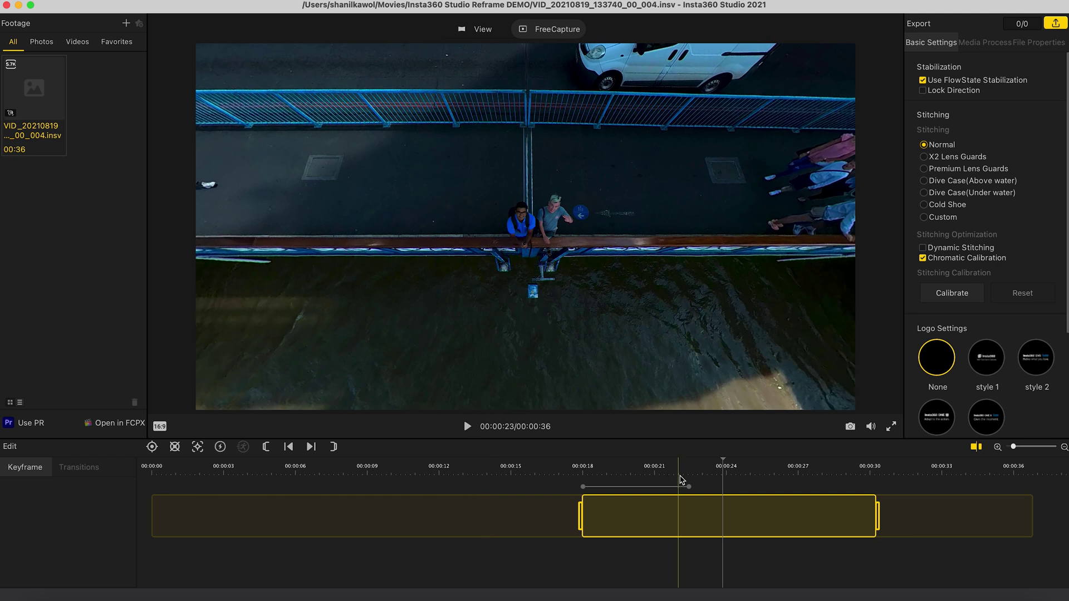
click(713, 470)
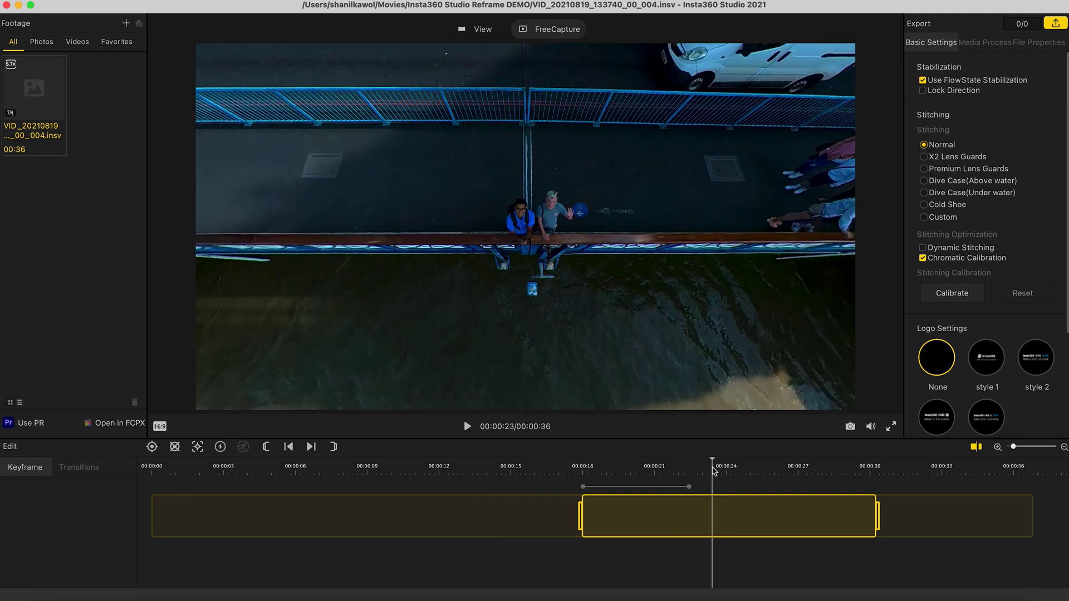
click(152, 447)
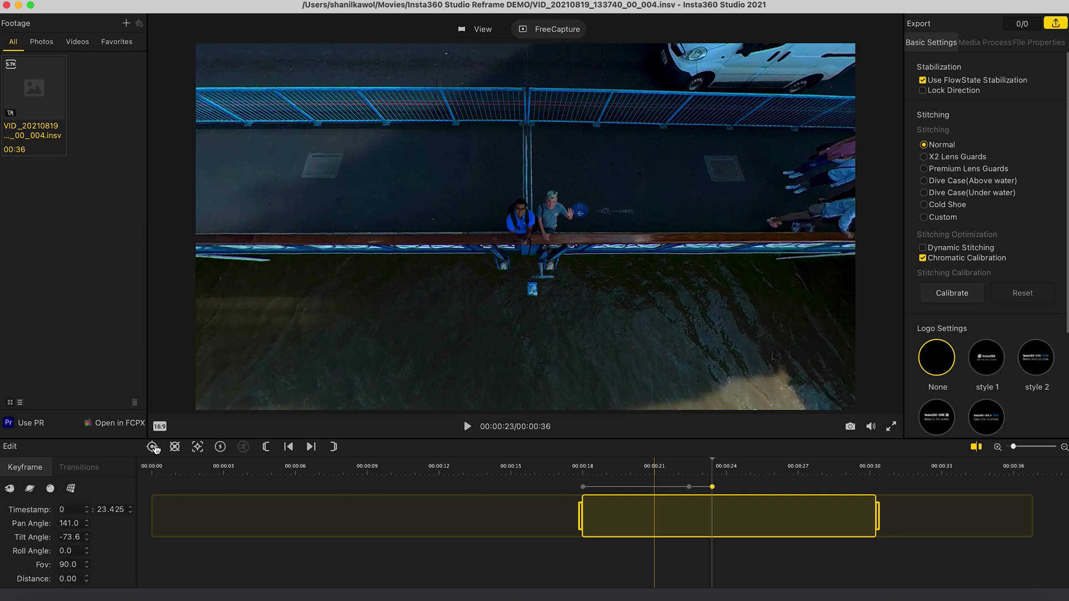
click(734, 472)
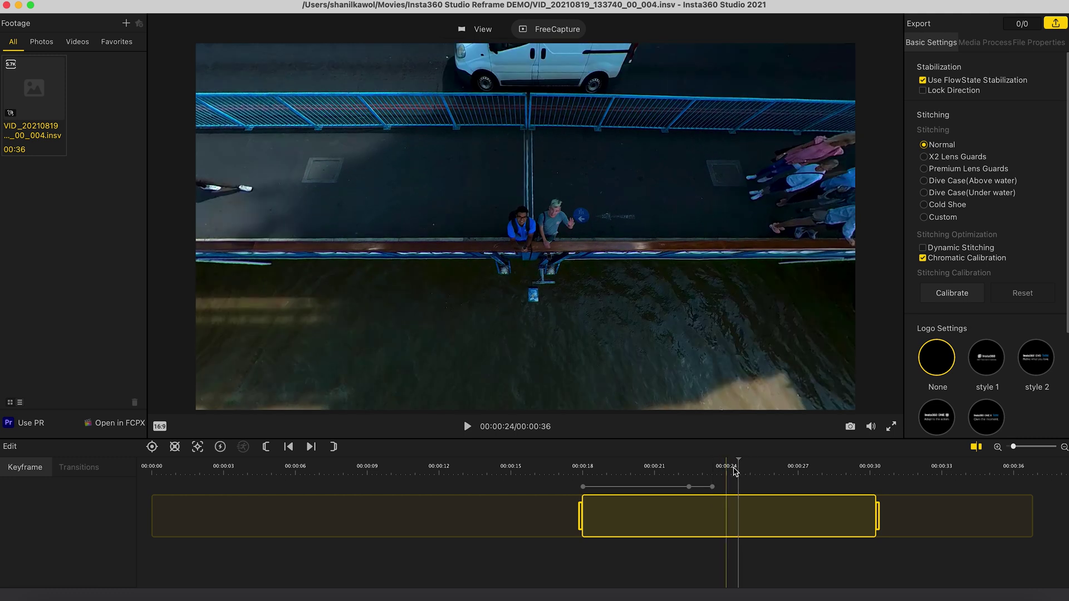
Add a tiny-planet keyframe at 00:00:24.5 showing Tower Bridge's towers, with FOV 145 and tilt -45.4°
click(153, 448)
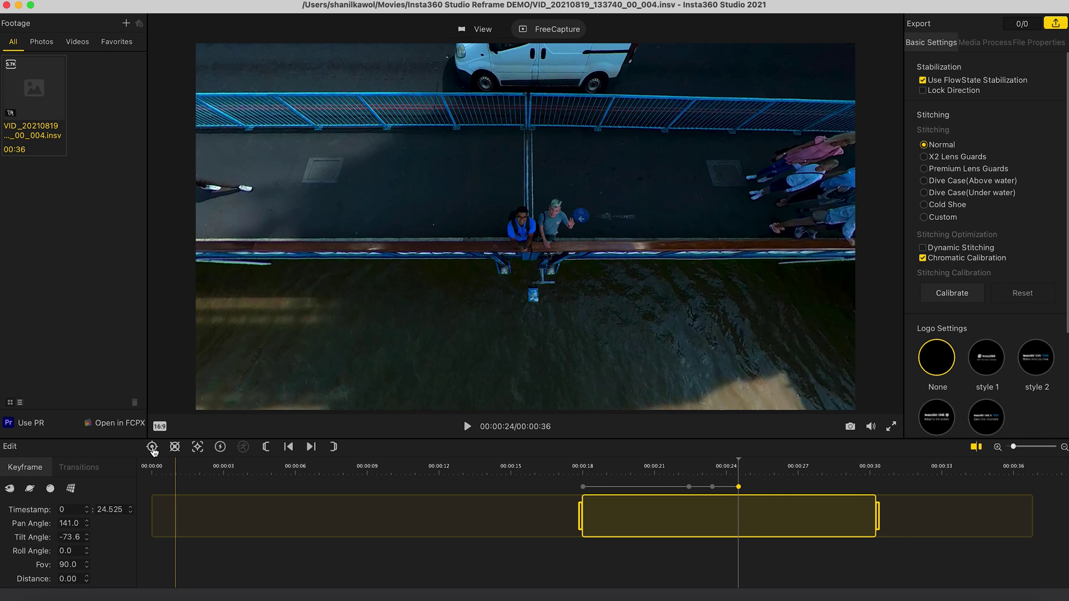
click(30, 489)
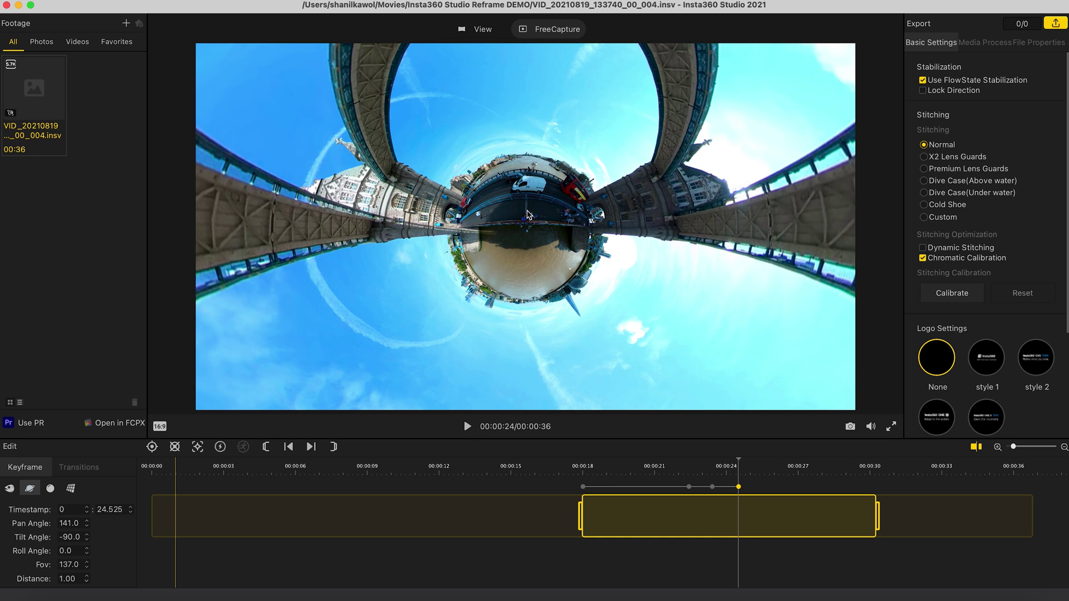
drag(527, 215, 528, 281)
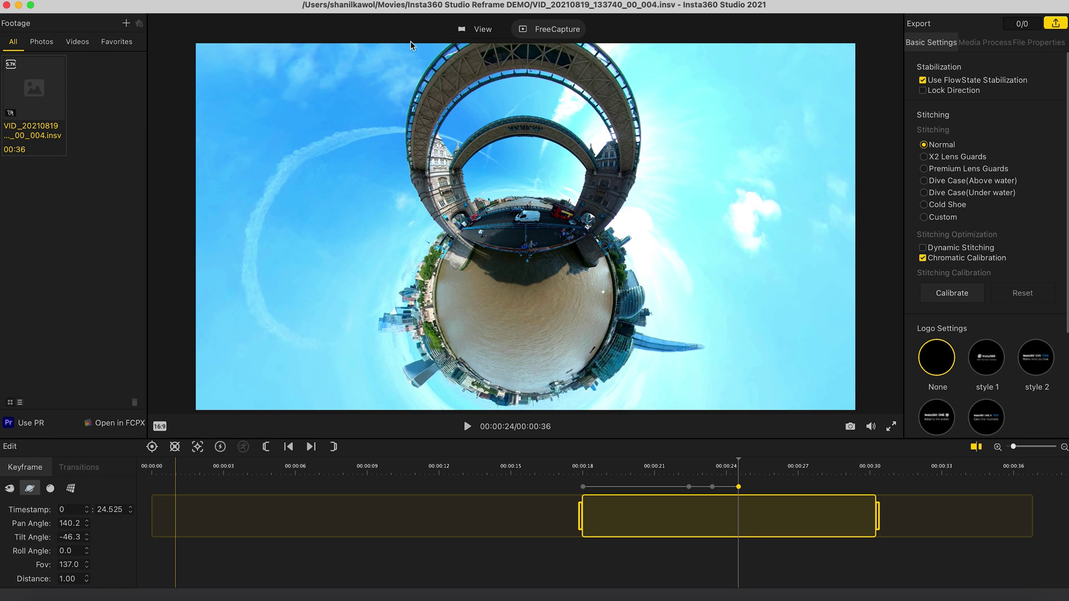
double_click(71, 564)
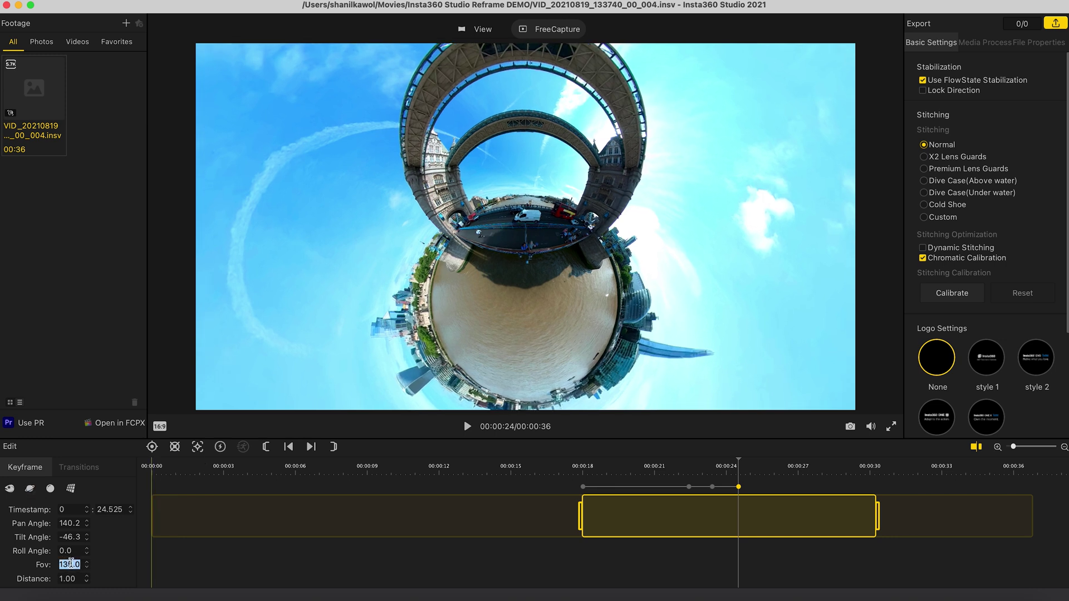
scroll(71, 564, up, 5)
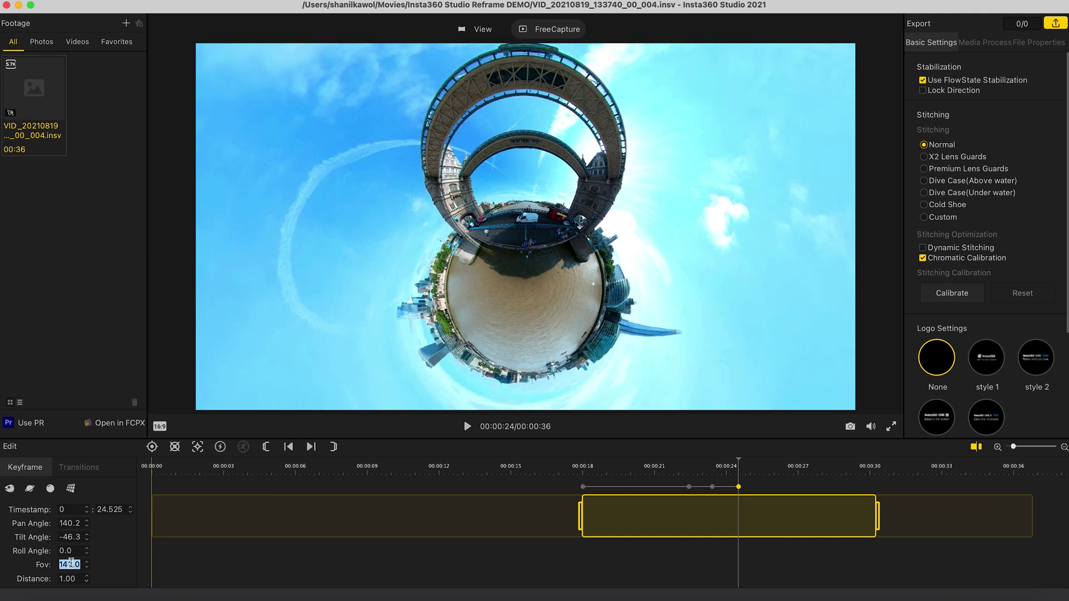
scroll(71, 564, up, 2)
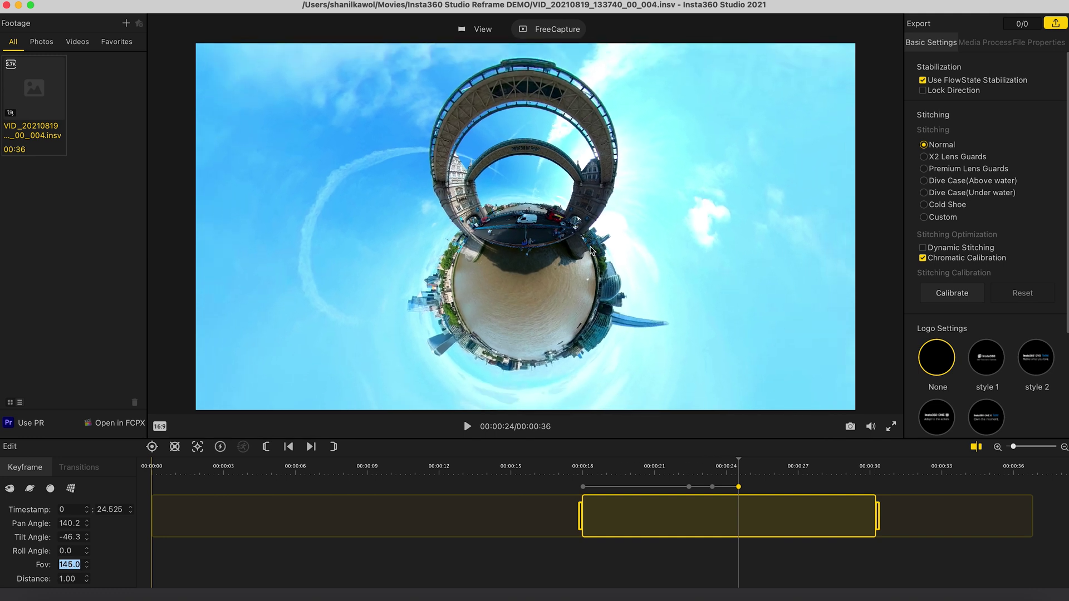
drag(528, 245, 529, 250)
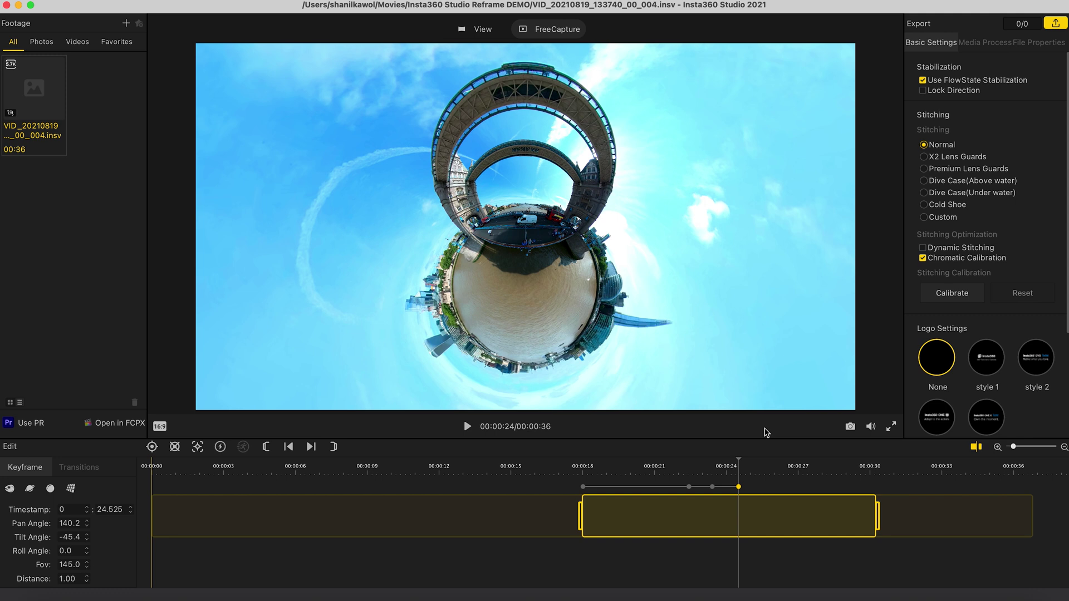
Add keyframes at 00:00:25 holding the tiny planet and at 00:00:26
click(759, 467)
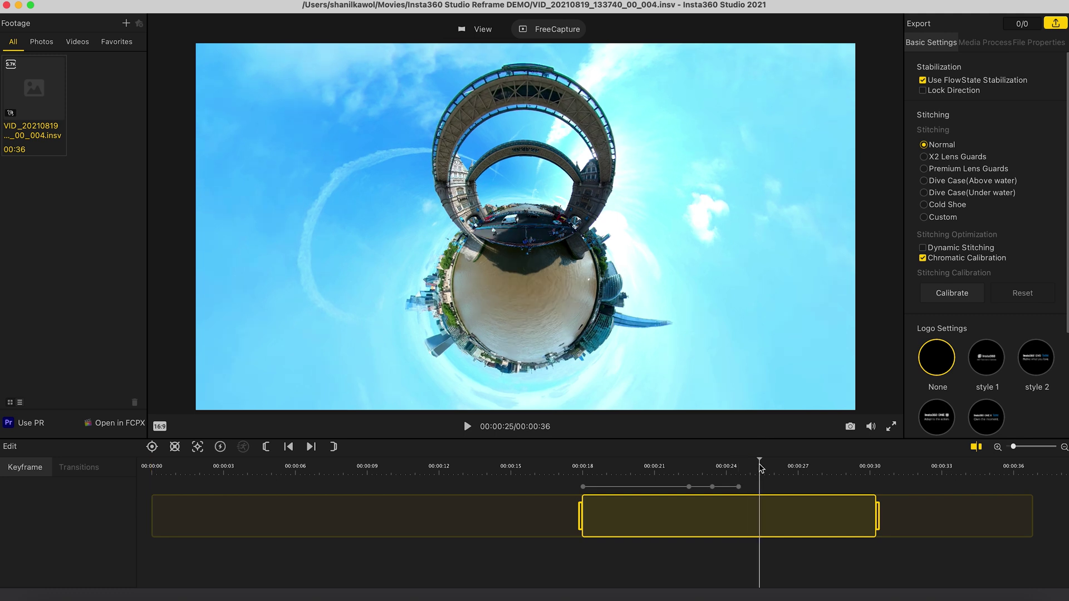
click(152, 447)
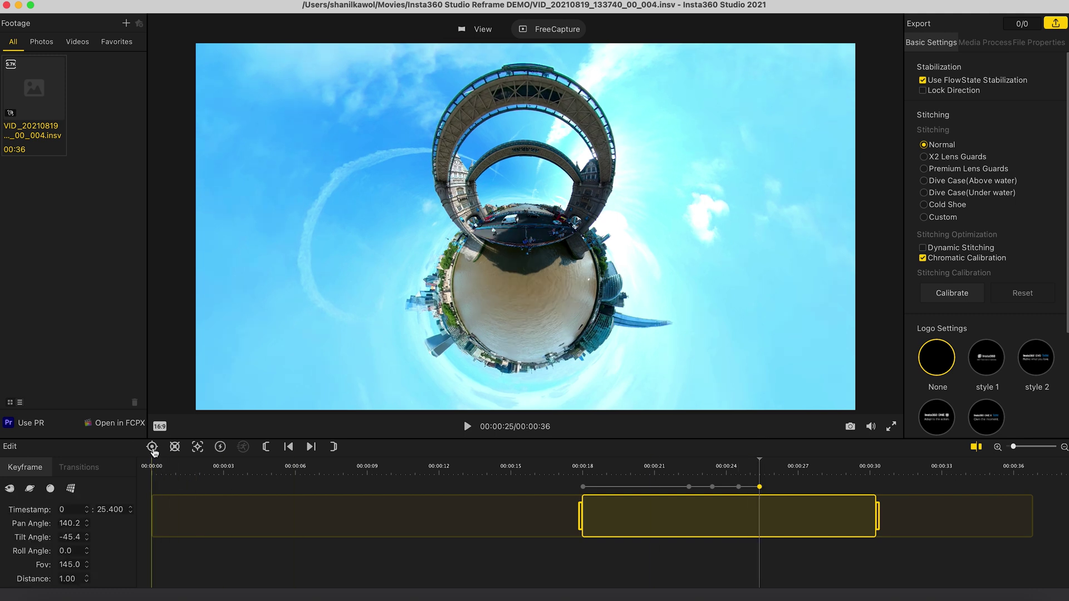
click(784, 469)
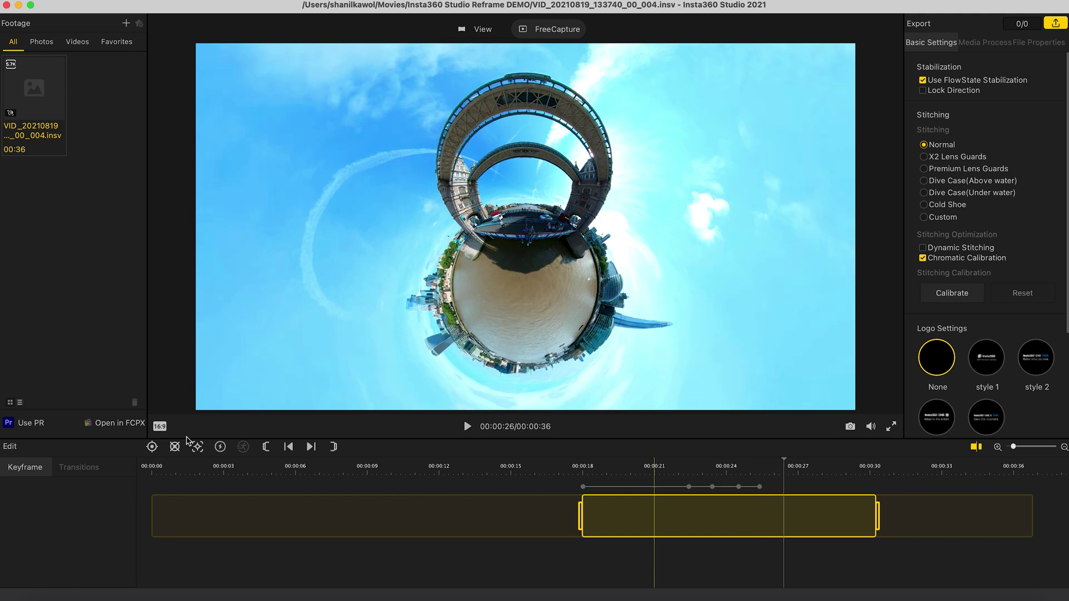
click(155, 449)
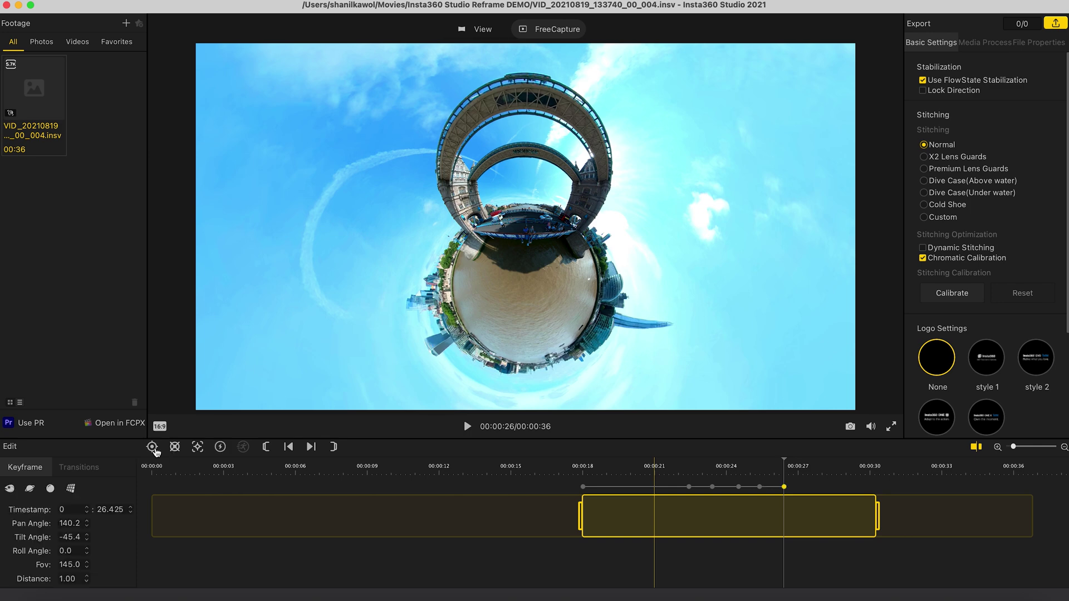
Switch to a natural view tilted up at both bridge spans and keyframe it again at 00:00:27
click(71, 489)
drag(527, 126, 510, 334)
drag(460, 214, 549, 307)
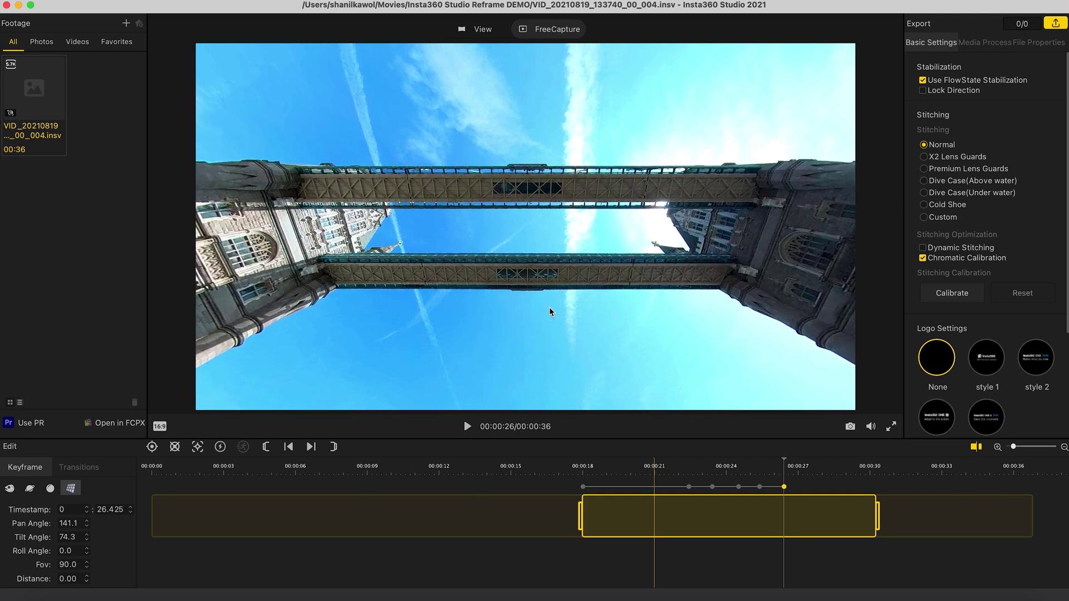
click(800, 469)
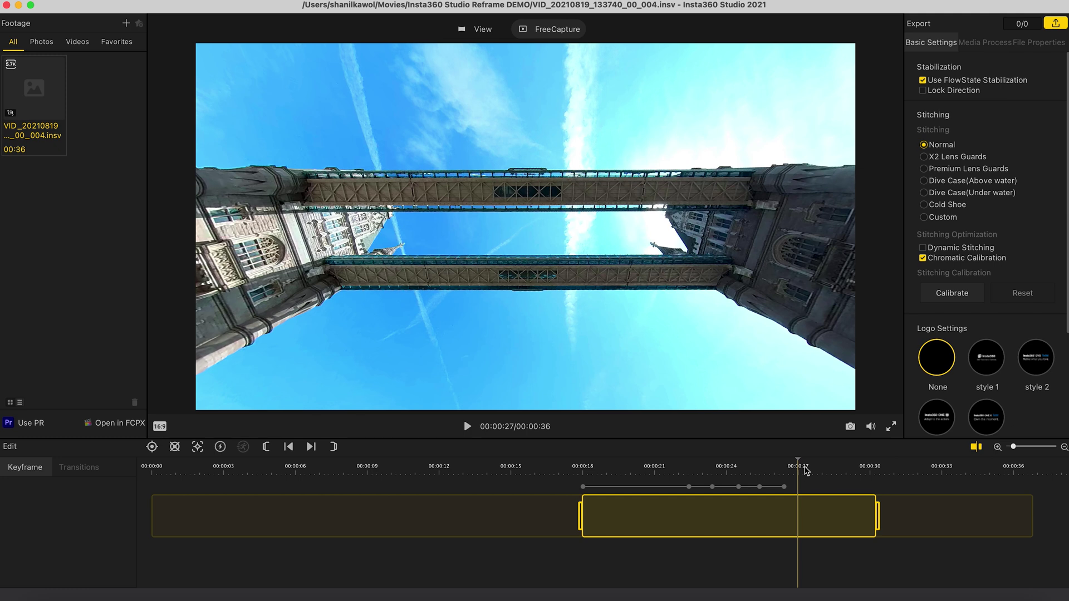
click(152, 448)
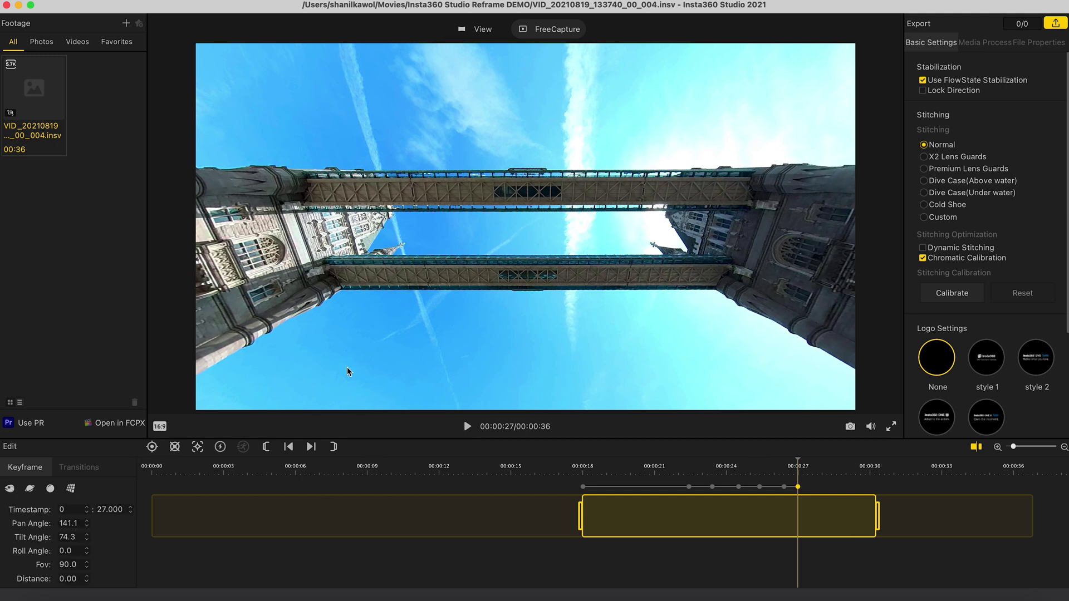
From 00:00:28, roll the view over onto the bridge railing and onlookers, keyframing it near 00:00:29.5
click(832, 473)
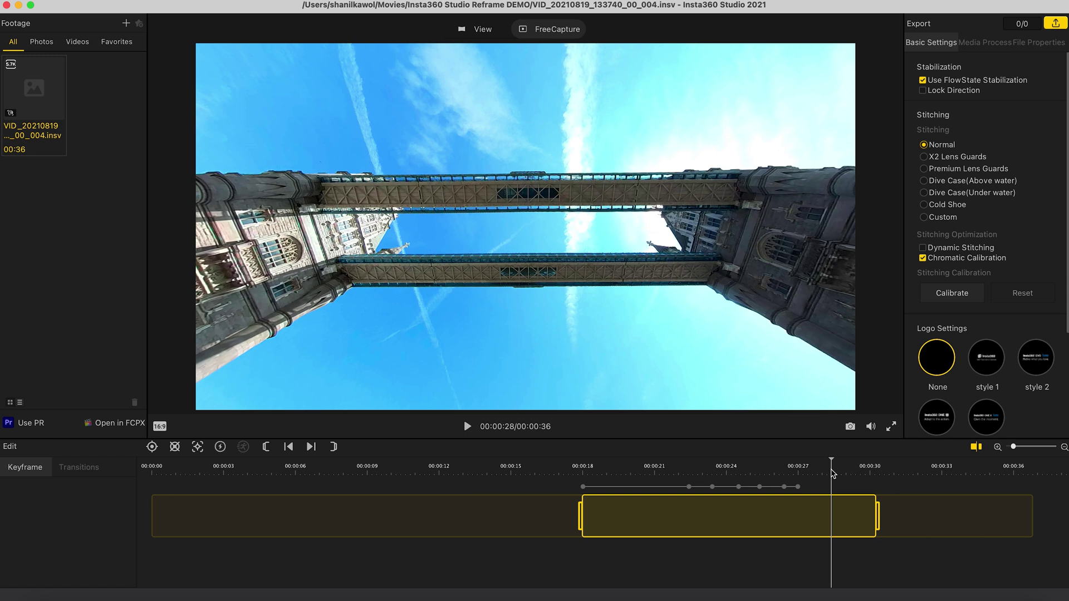
drag(523, 165, 517, 365)
drag(520, 200, 540, 382)
drag(568, 191, 583, 331)
drag(576, 138, 584, 406)
drag(557, 116, 573, 382)
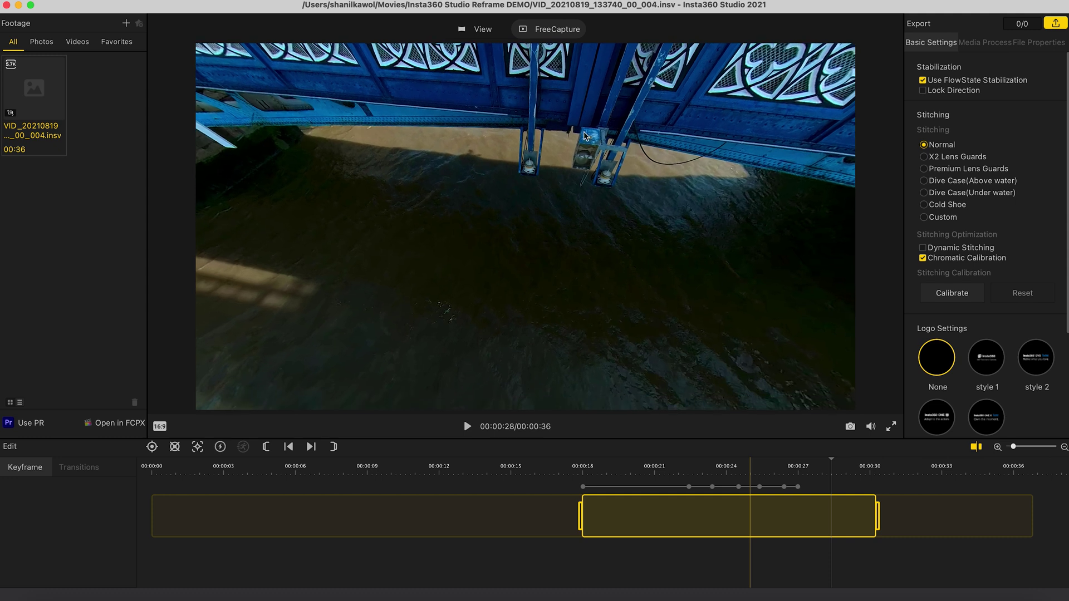
drag(576, 131, 564, 300)
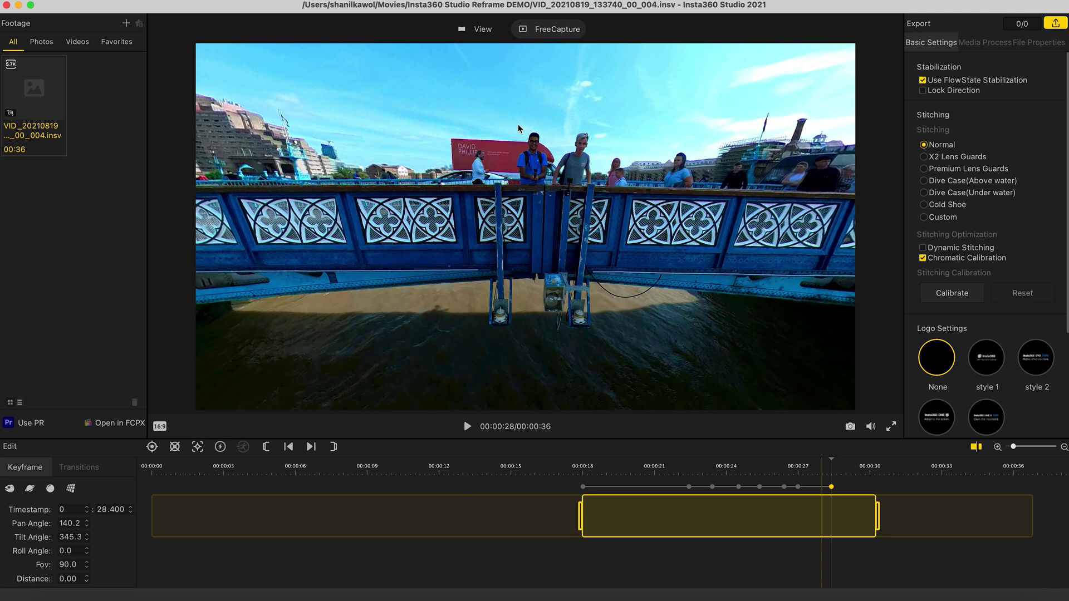
drag(820, 490, 860, 475)
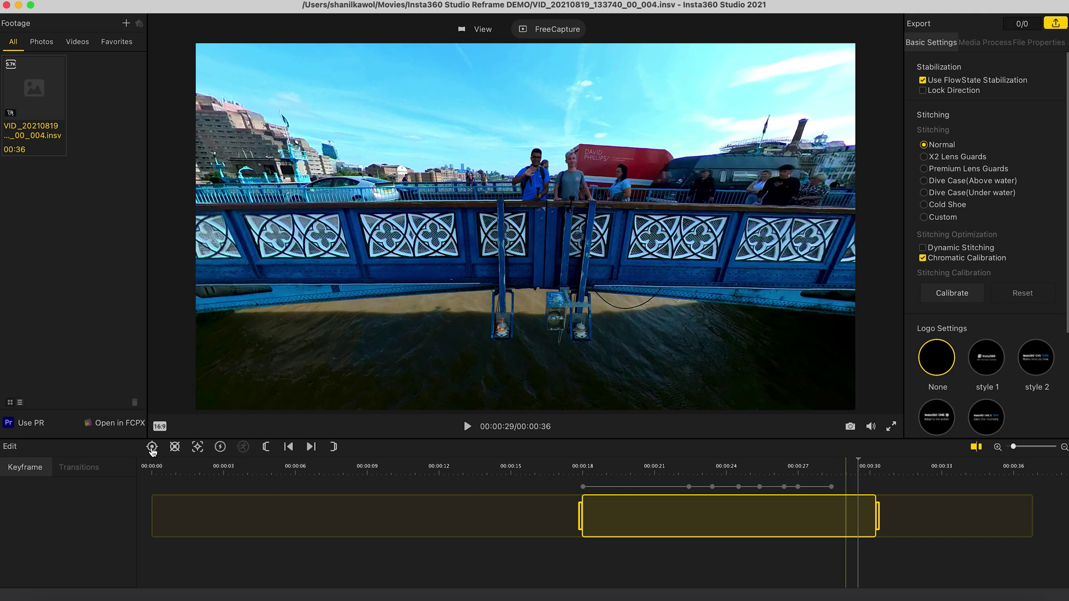
click(152, 448)
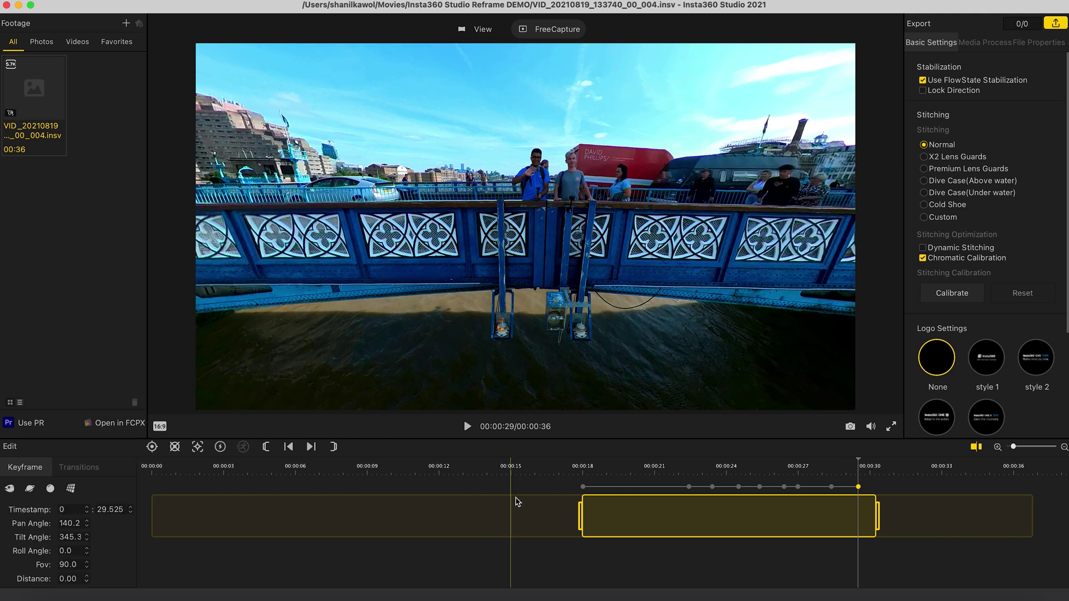
click(583, 469)
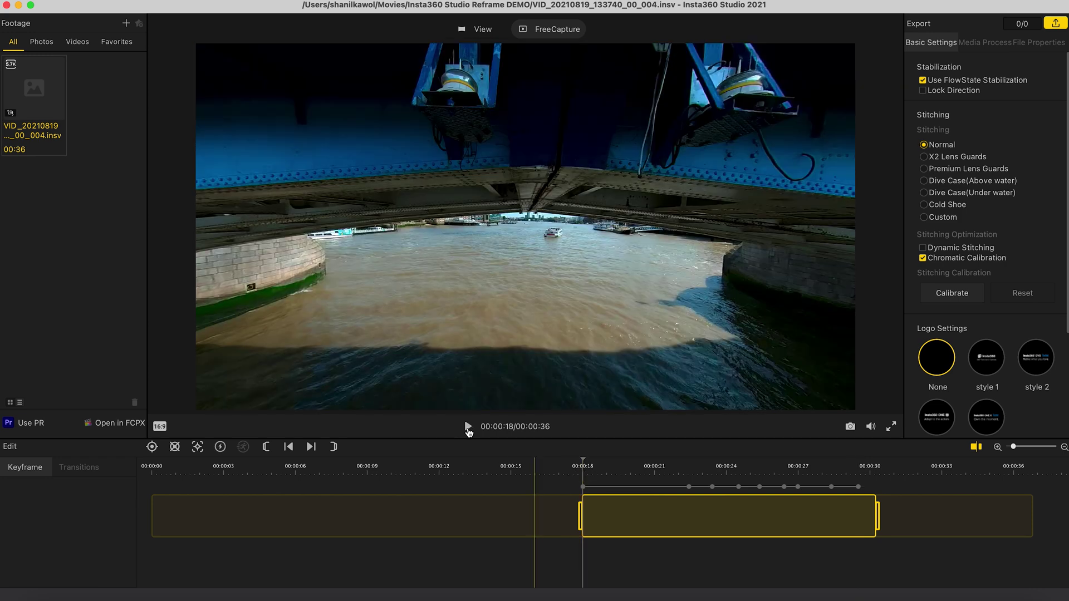
click(468, 427)
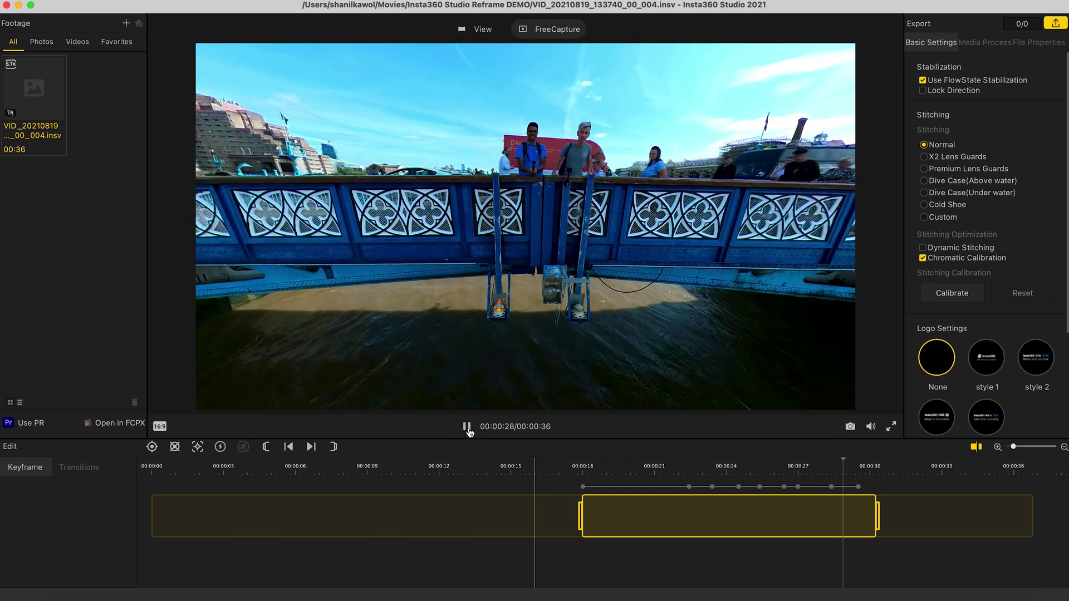
click(467, 429)
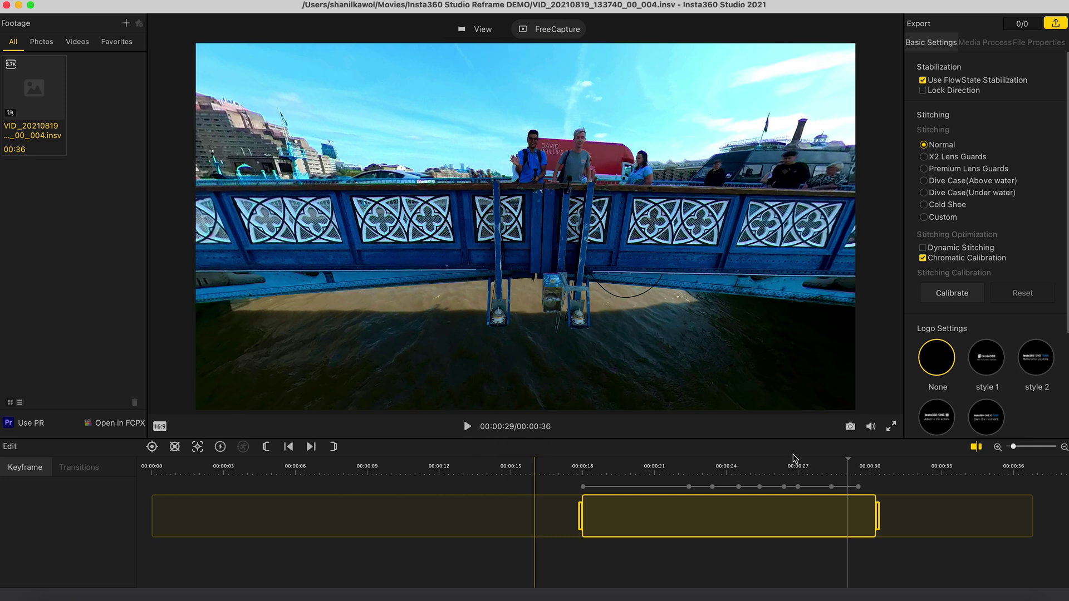
Move the 28-second keyframe to about 28.9 s and replay from 27 s to check the transition
click(831, 487)
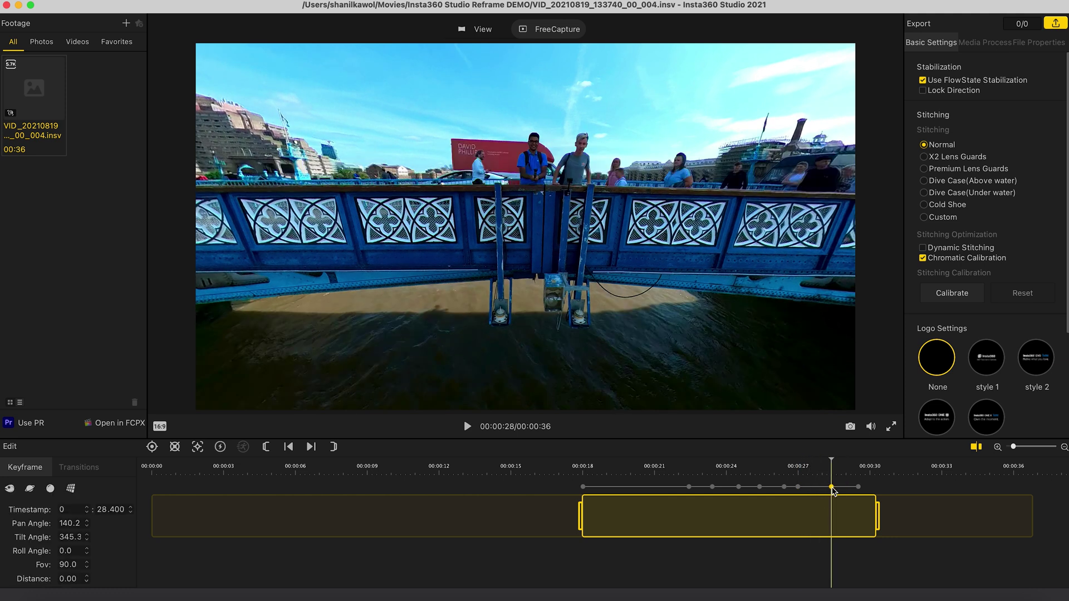
drag(833, 490, 846, 494)
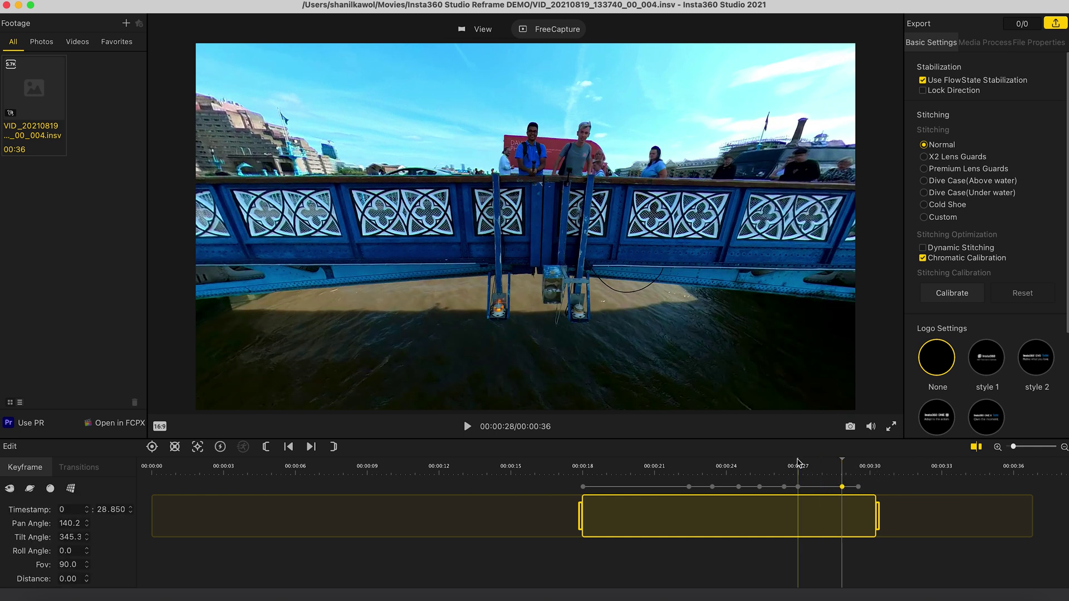
click(798, 462)
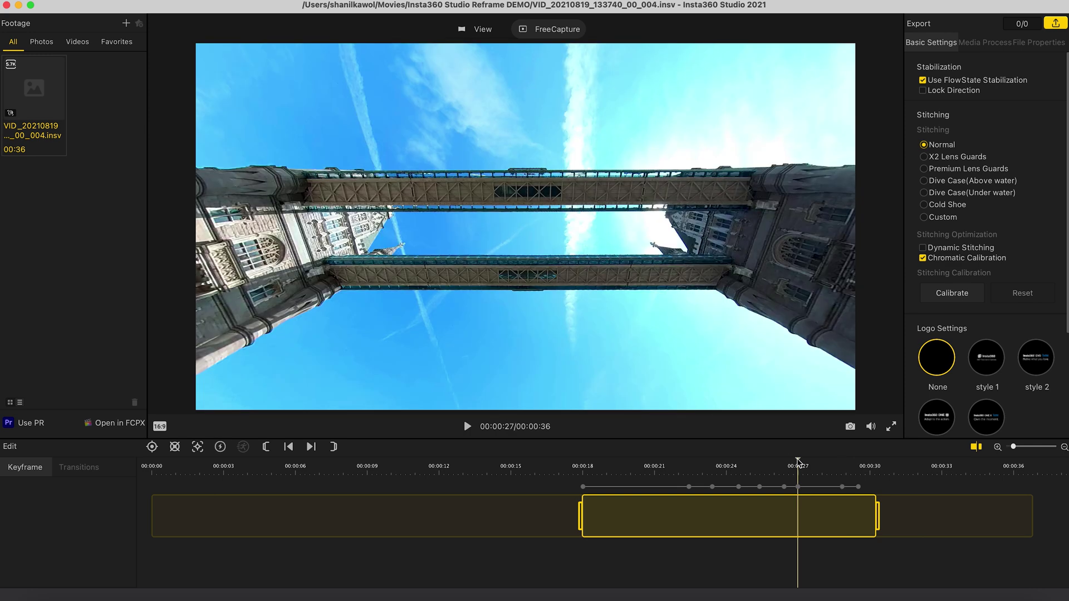
click(467, 427)
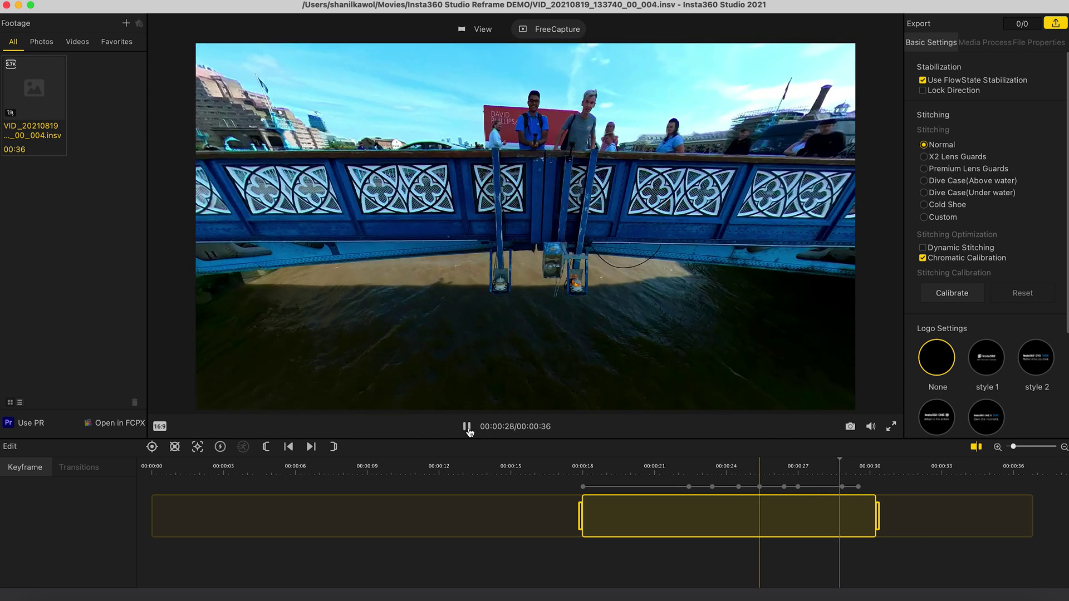
click(467, 427)
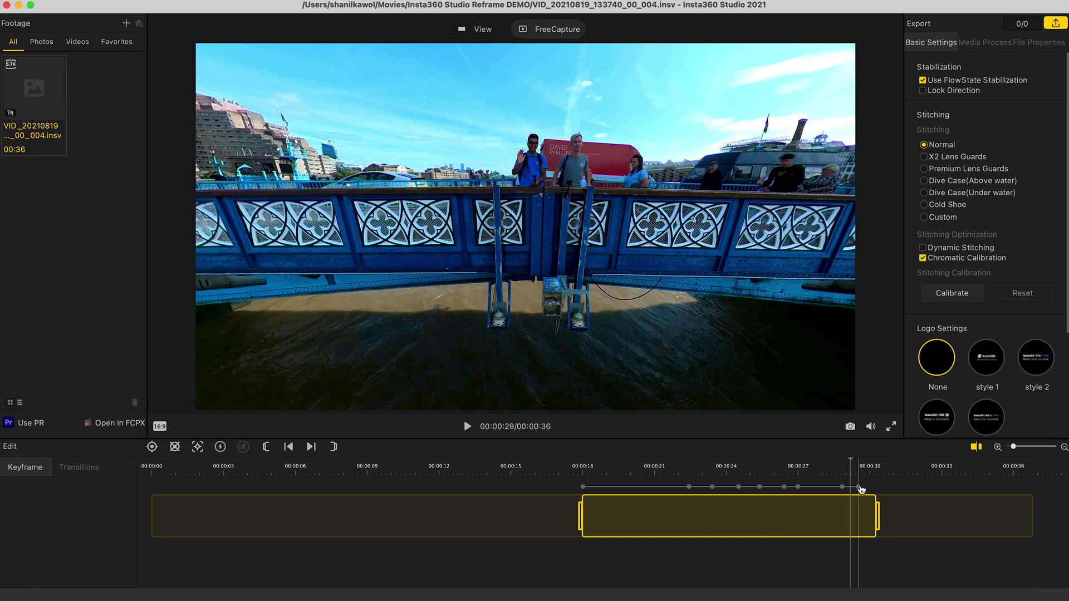
Shift the last keyframe to about 30.05 s and replay the ending from 27 s
drag(862, 490, 871, 488)
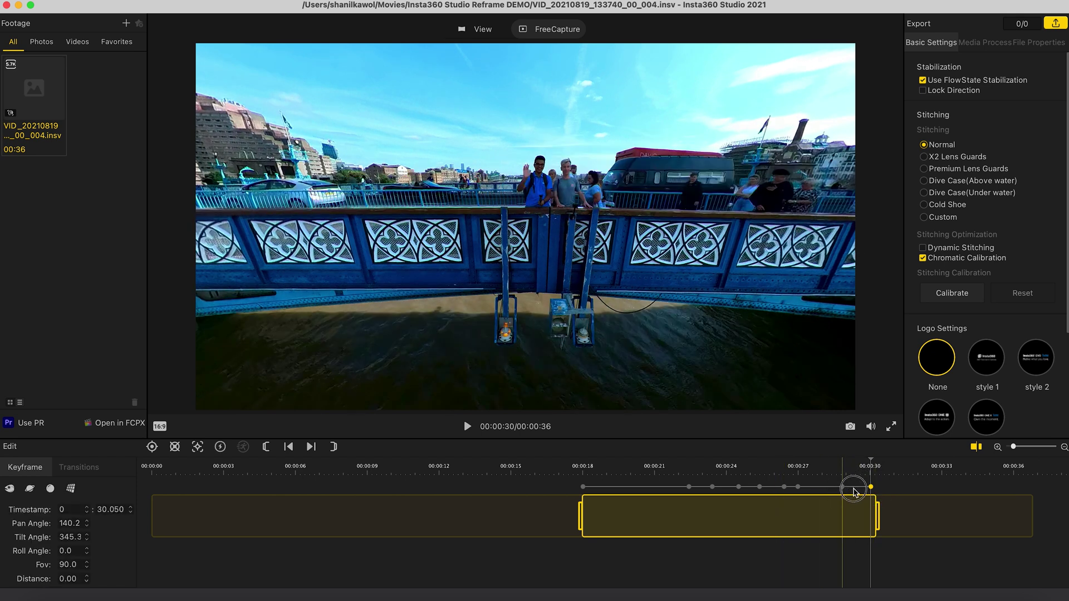
click(842, 491)
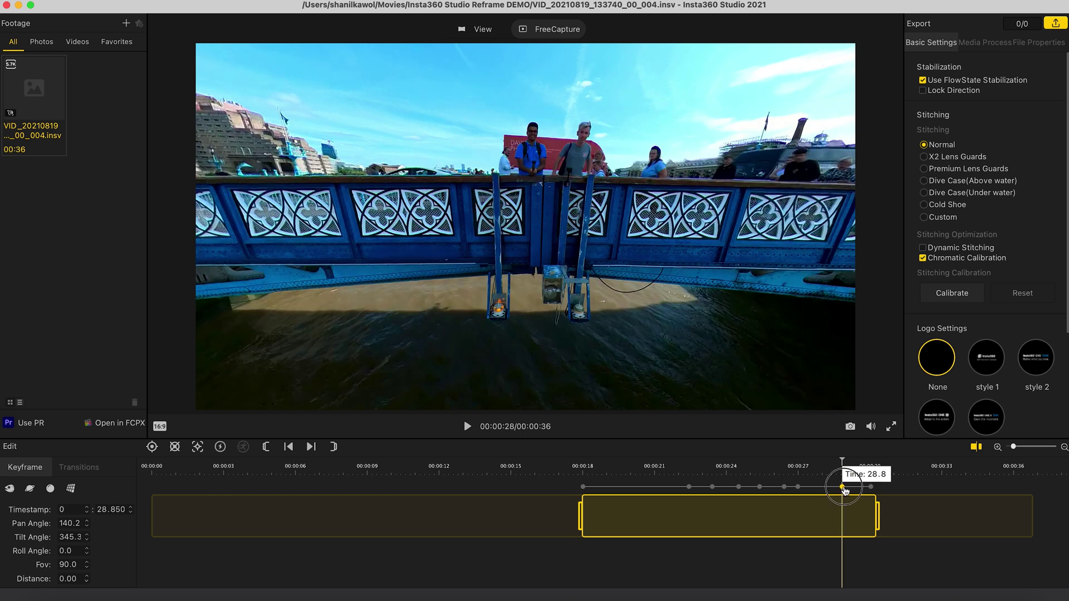
click(860, 492)
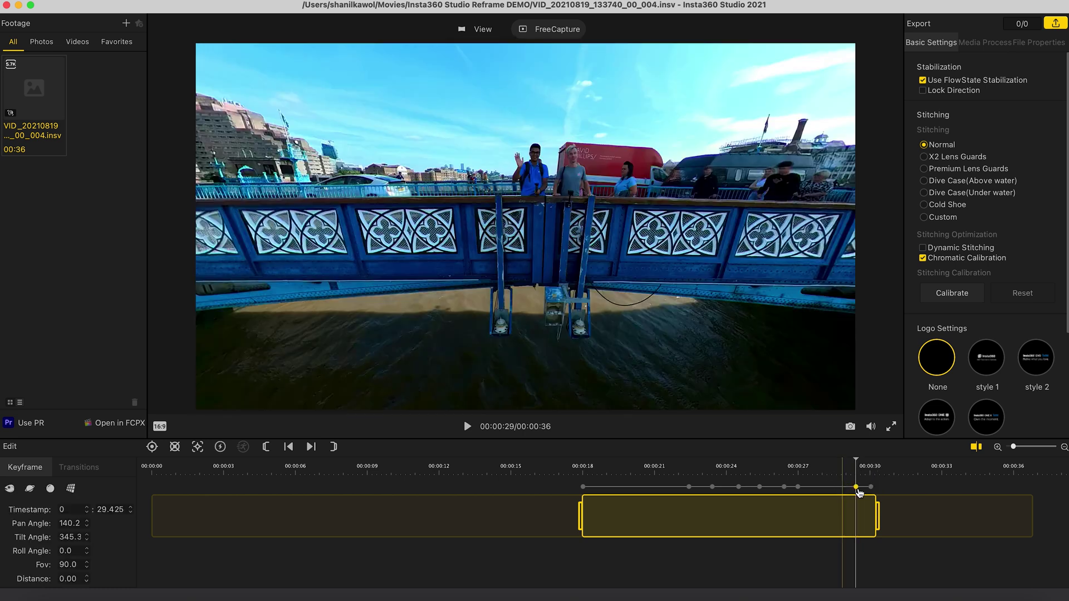
click(800, 466)
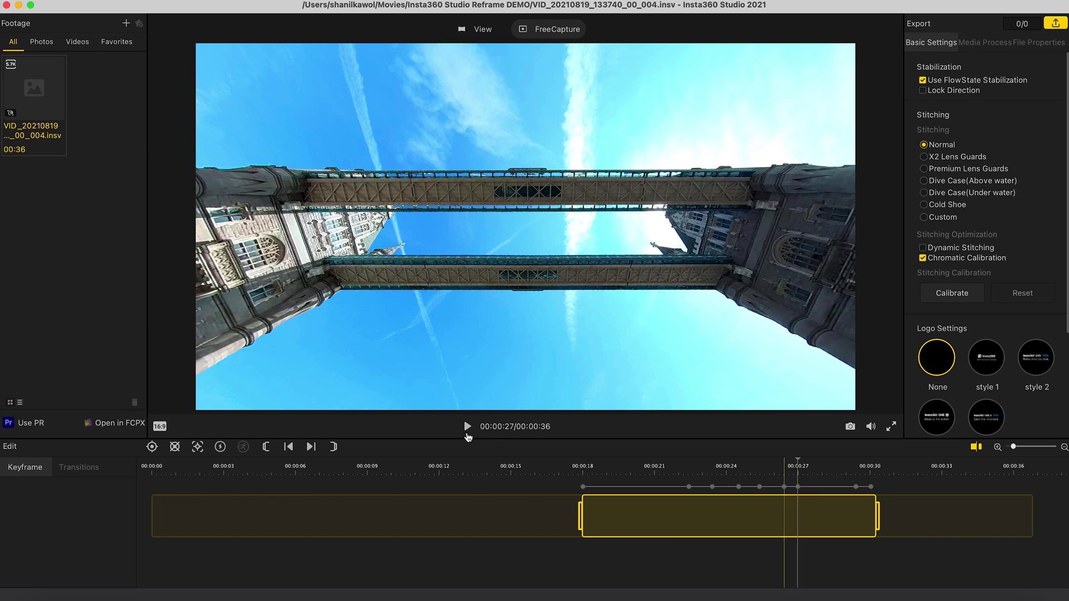
click(468, 427)
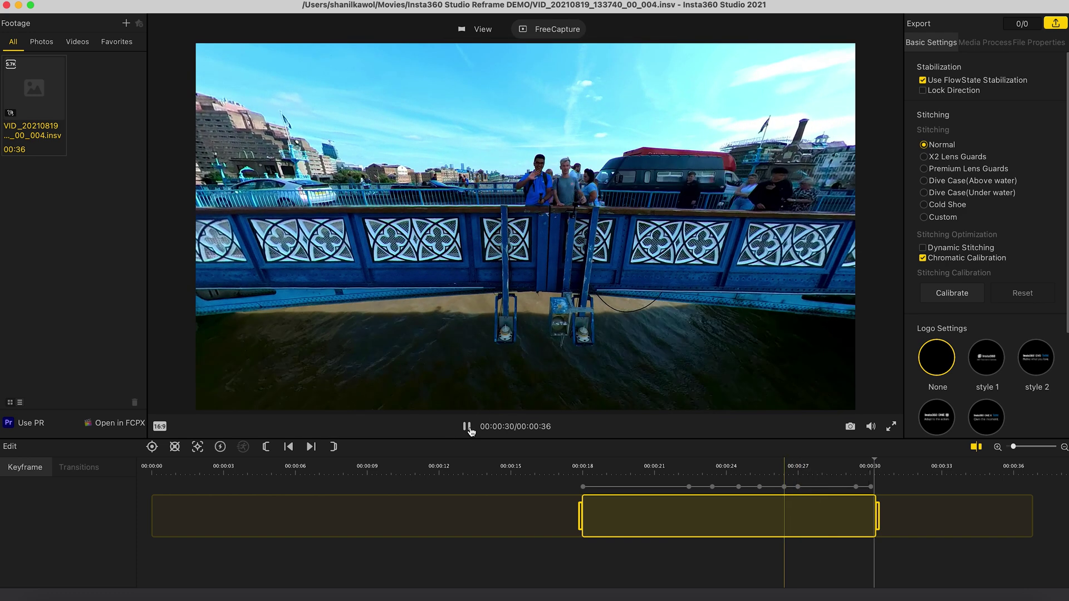
Restart playback from 18 s and stop it there, leaving the clip at 00:00:18
click(469, 428)
click(469, 427)
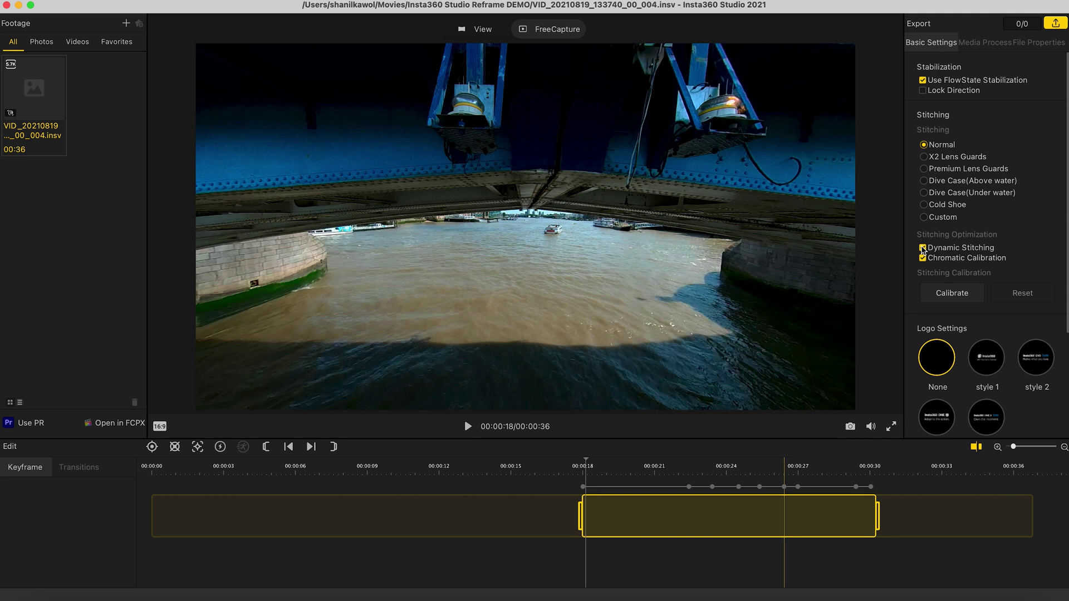
Set the export to 3840x2160, H.265 encoding, 100 Mbps bitrate, with Remove Grain on
click(1057, 24)
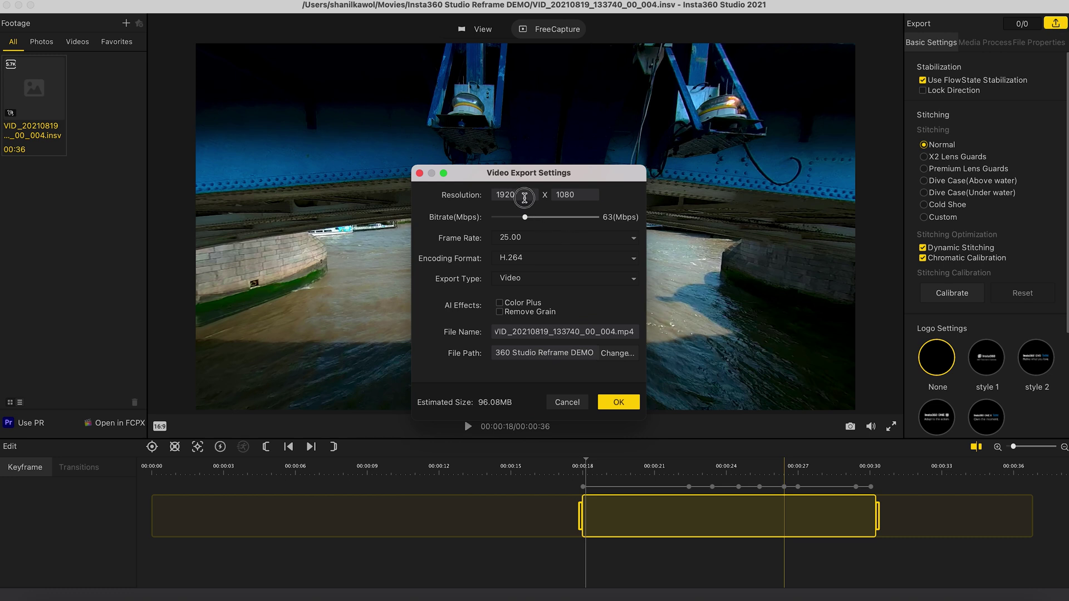
drag(517, 195, 474, 200)
text(3840)
click(529, 259)
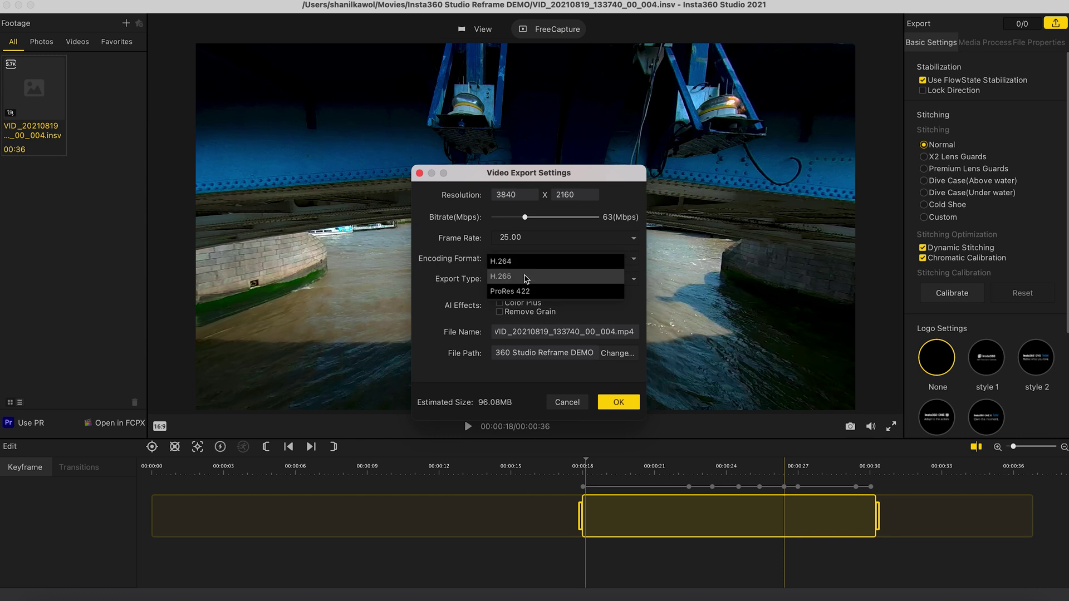
click(526, 277)
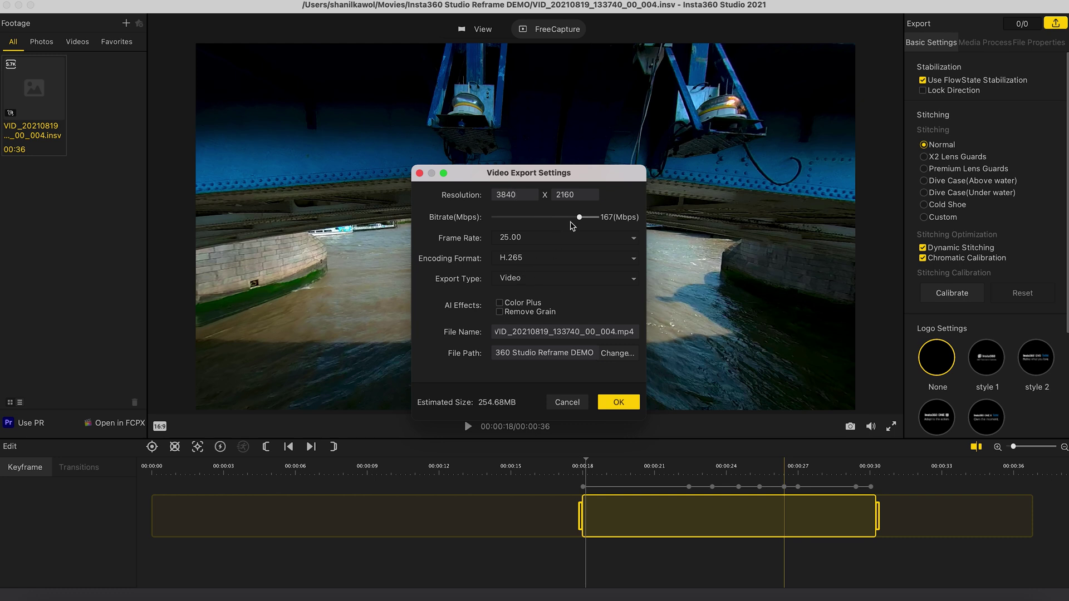
drag(579, 217, 544, 221)
click(532, 314)
Pick a different save folder, start the export and close the Export Tasks list
click(618, 355)
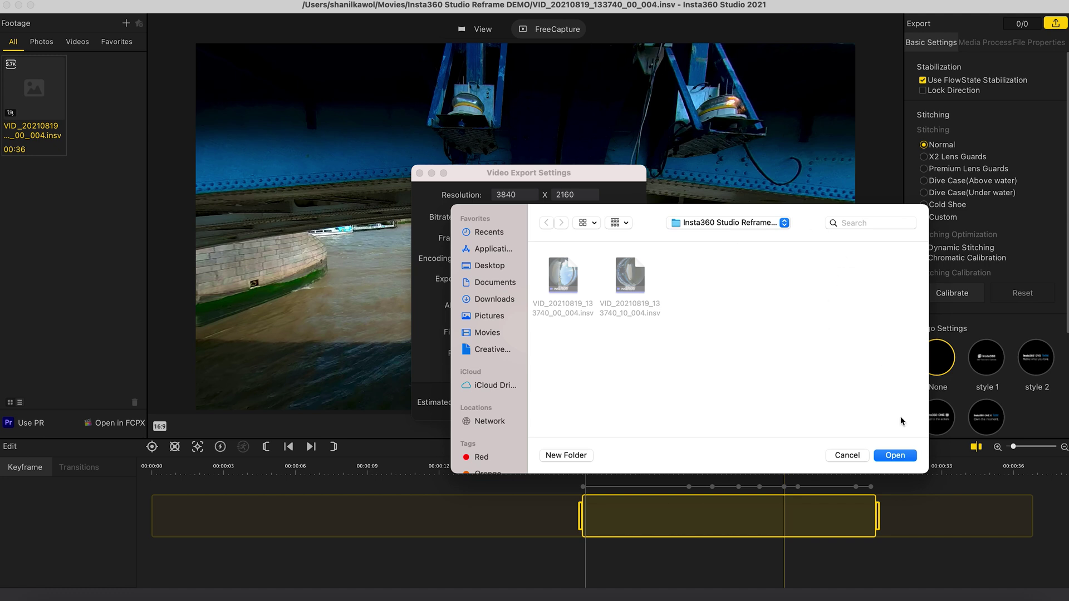
click(894, 455)
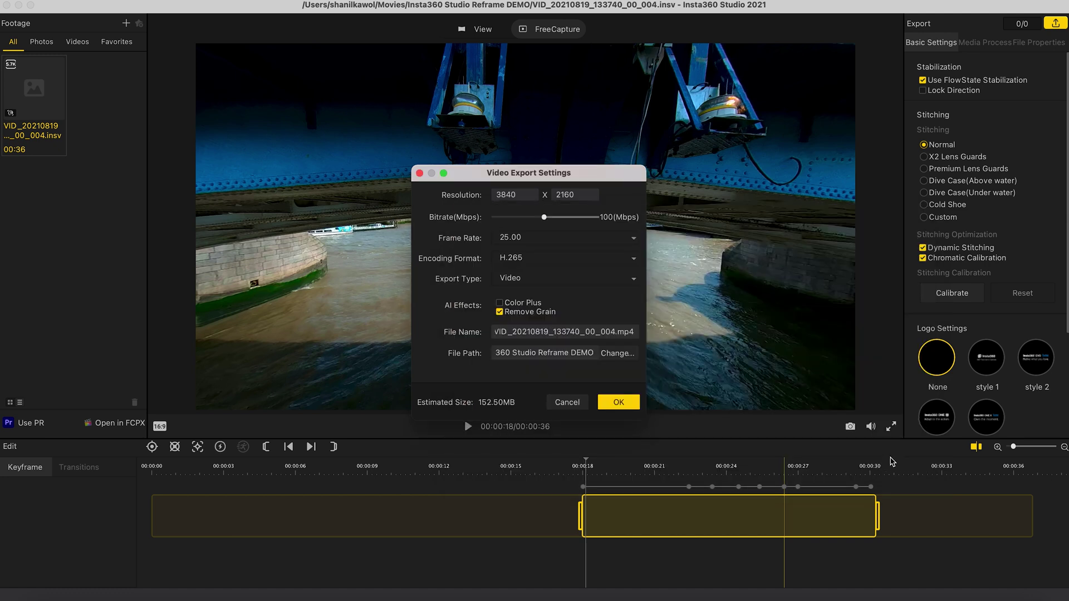
click(623, 407)
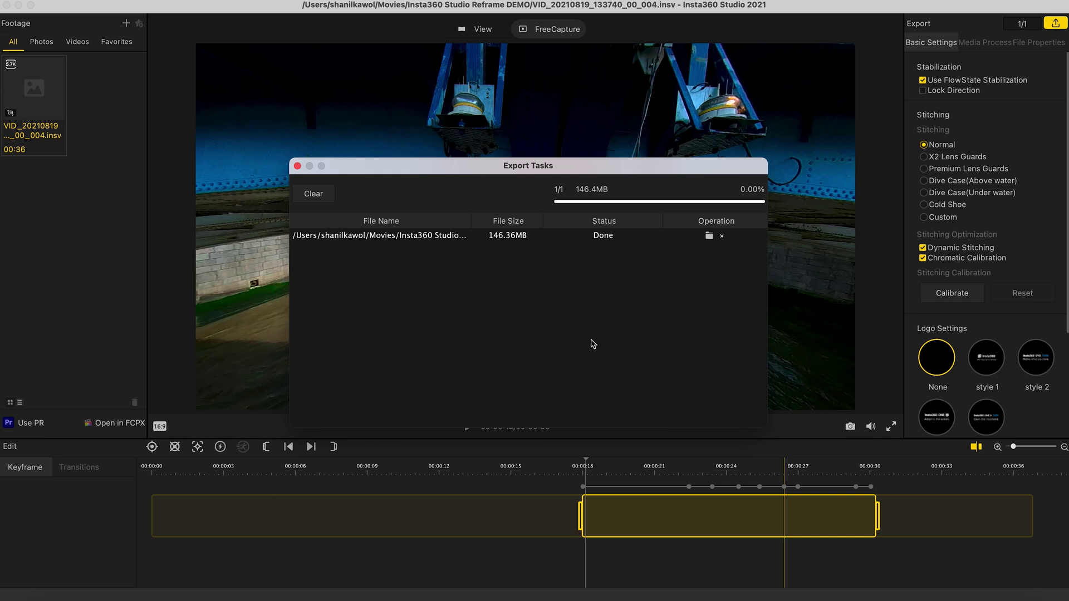
click(298, 166)
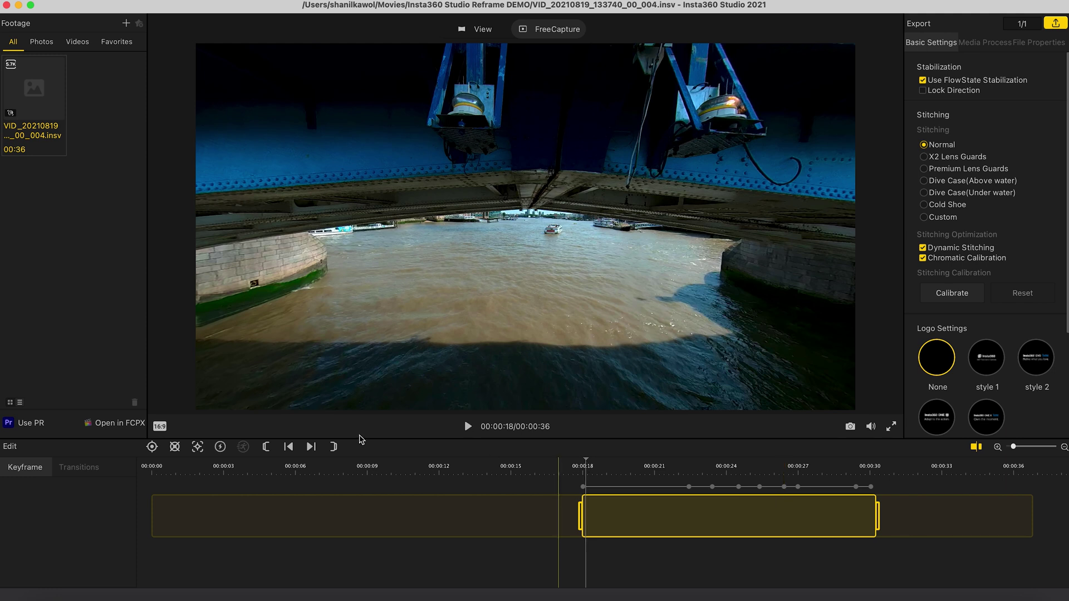
Change the aspect ratio from 16:9 to 9:16 and play the vertical preview, then stop
click(160, 426)
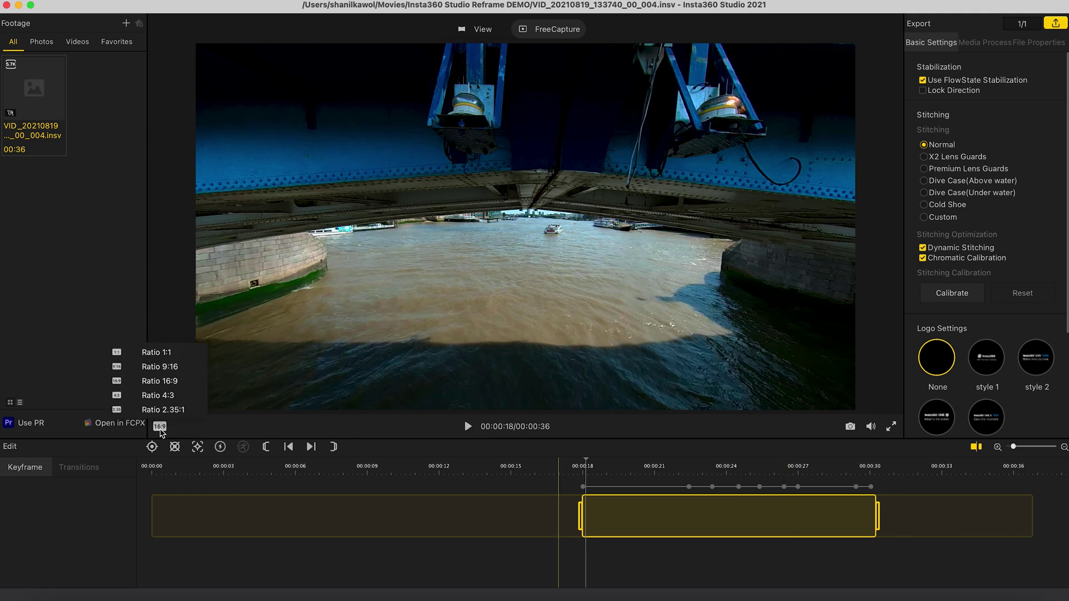
click(174, 371)
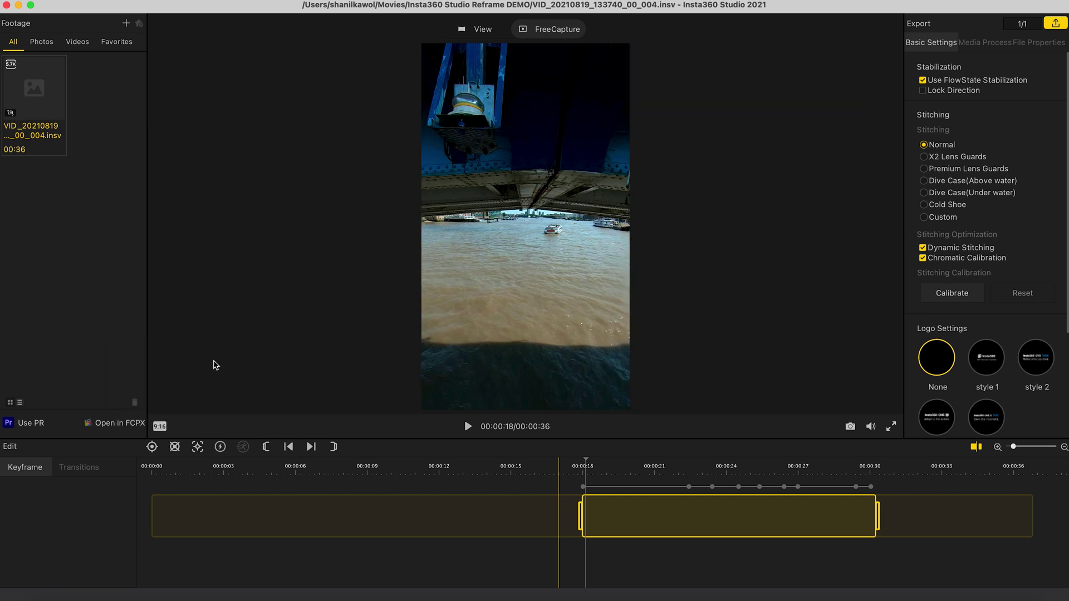
click(468, 426)
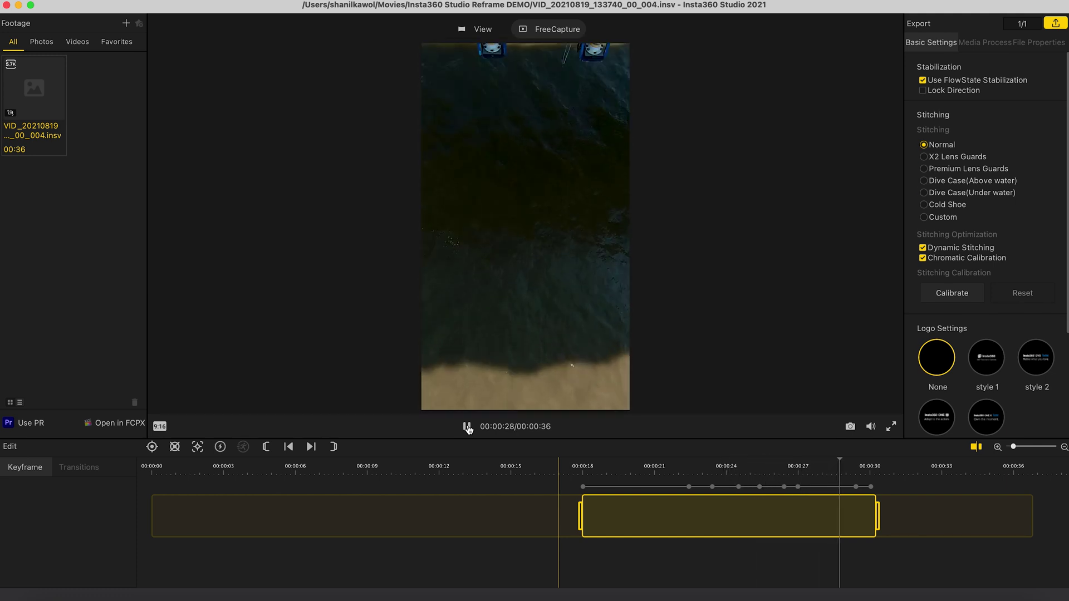
click(467, 427)
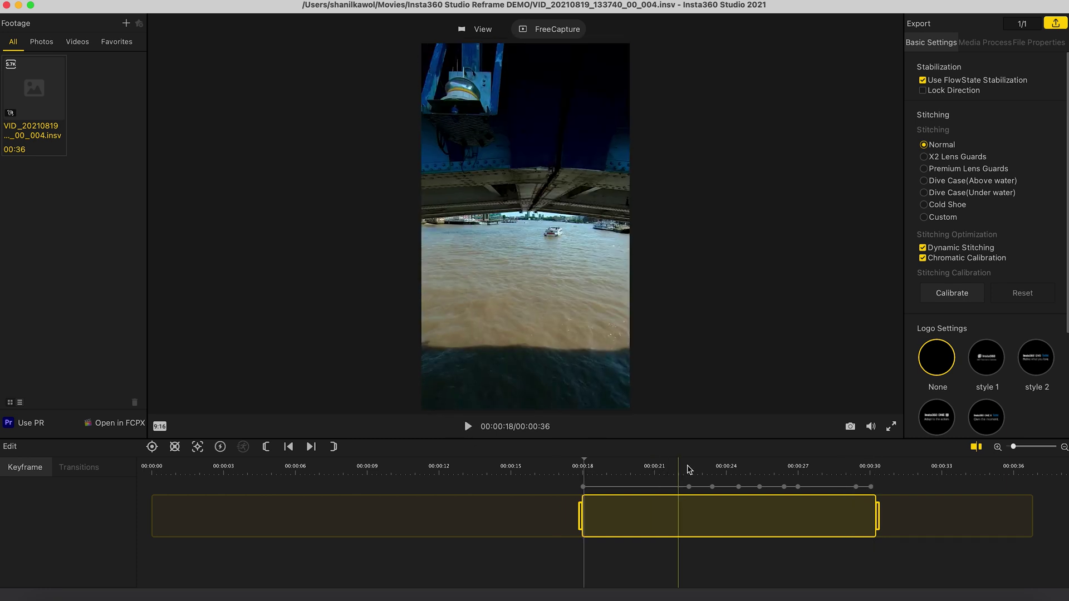
Widen the field of view to about 156 on the 24.5 s and 25.4 s keyframes
click(711, 471)
click(738, 472)
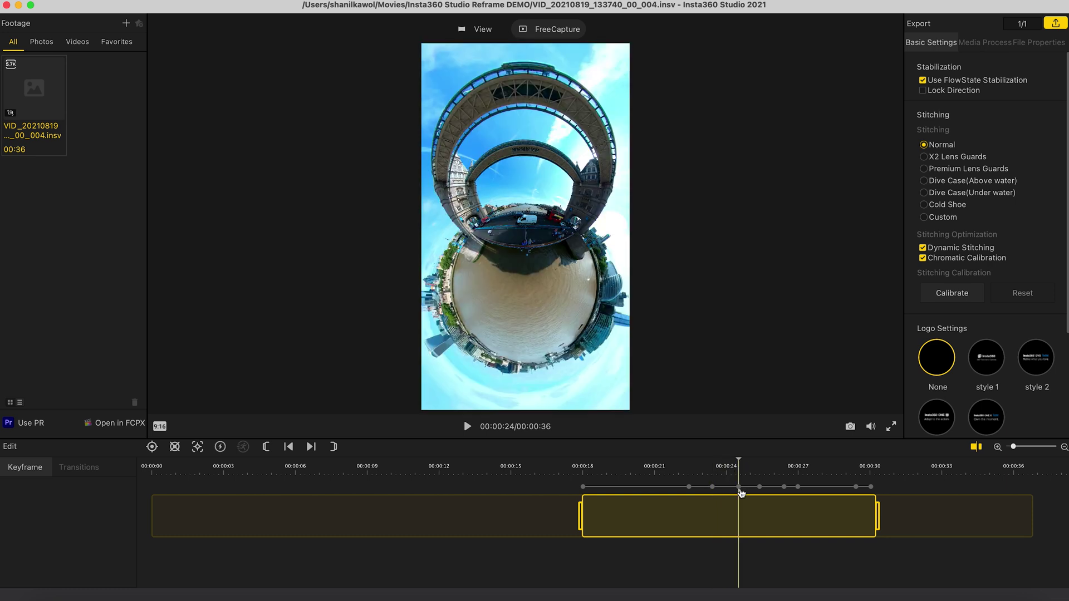
click(739, 487)
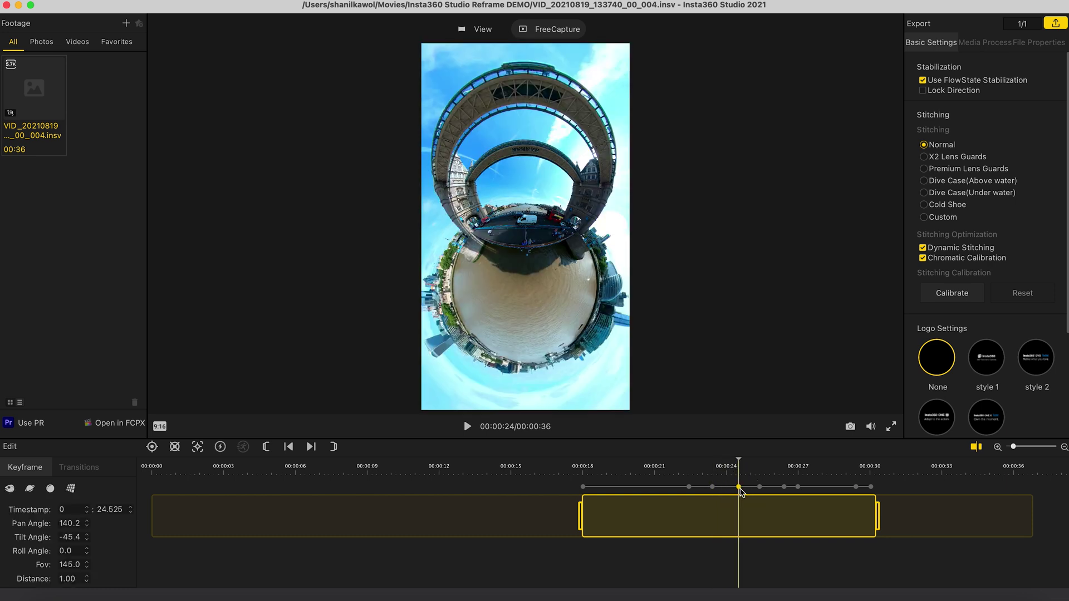
double_click(67, 563)
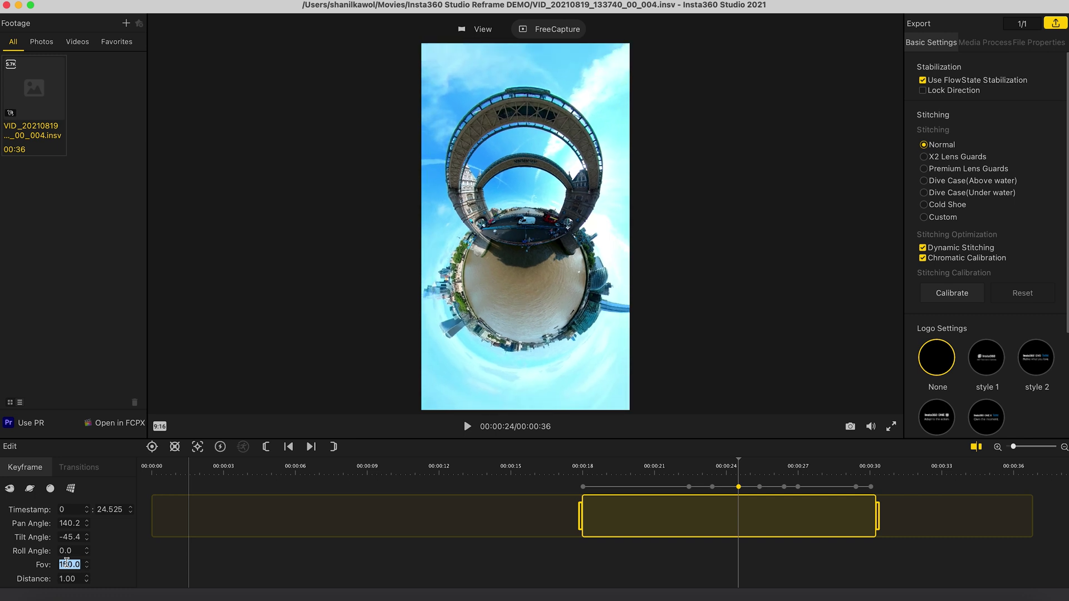
scroll(67, 563, up, 6)
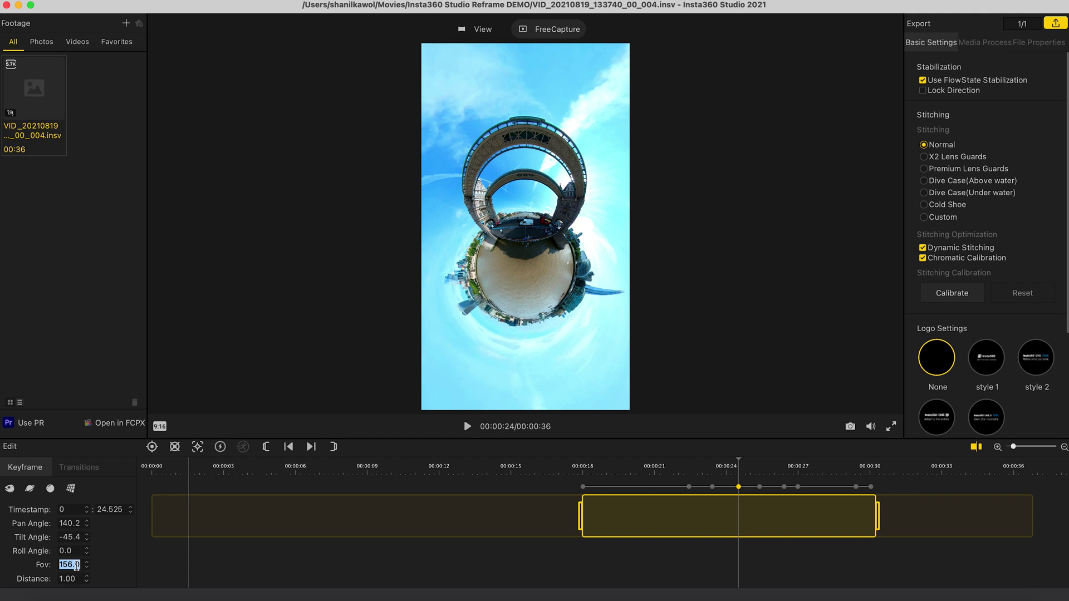
click(758, 489)
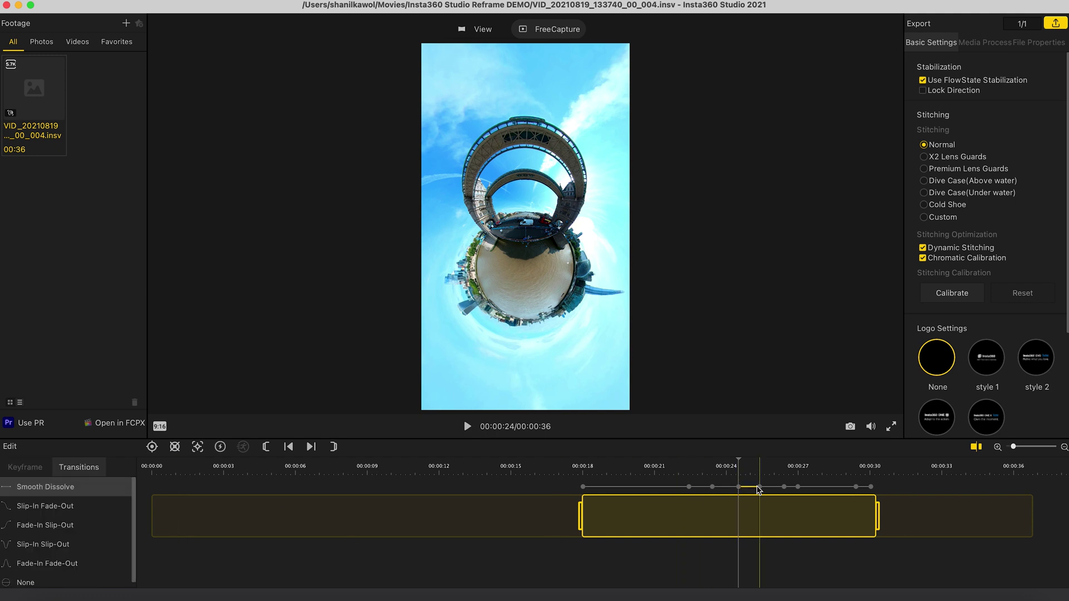
click(760, 488)
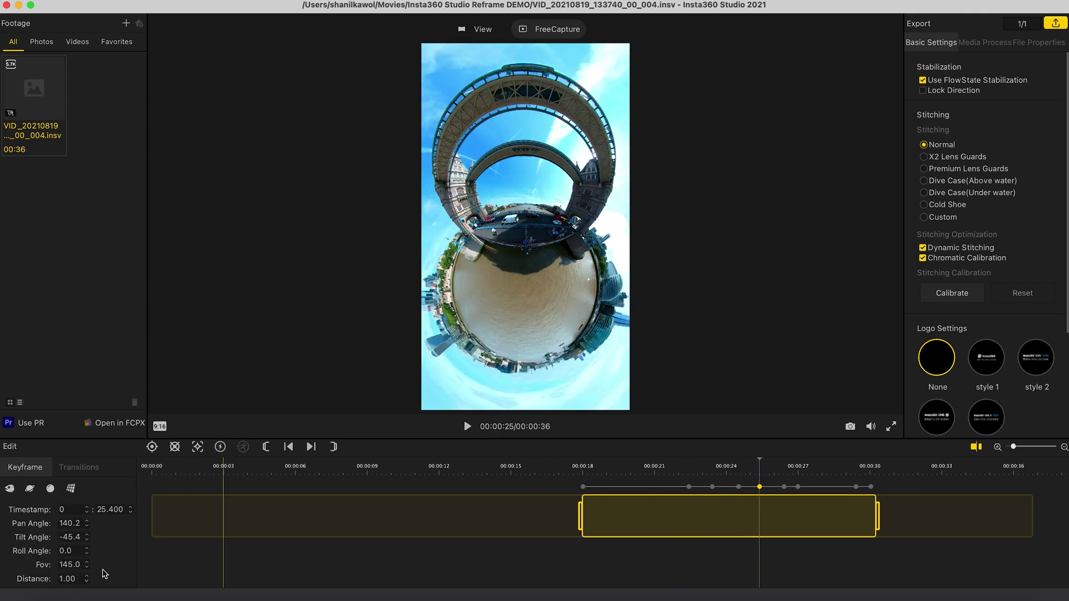
click(73, 565)
scroll(73, 567, up, 8)
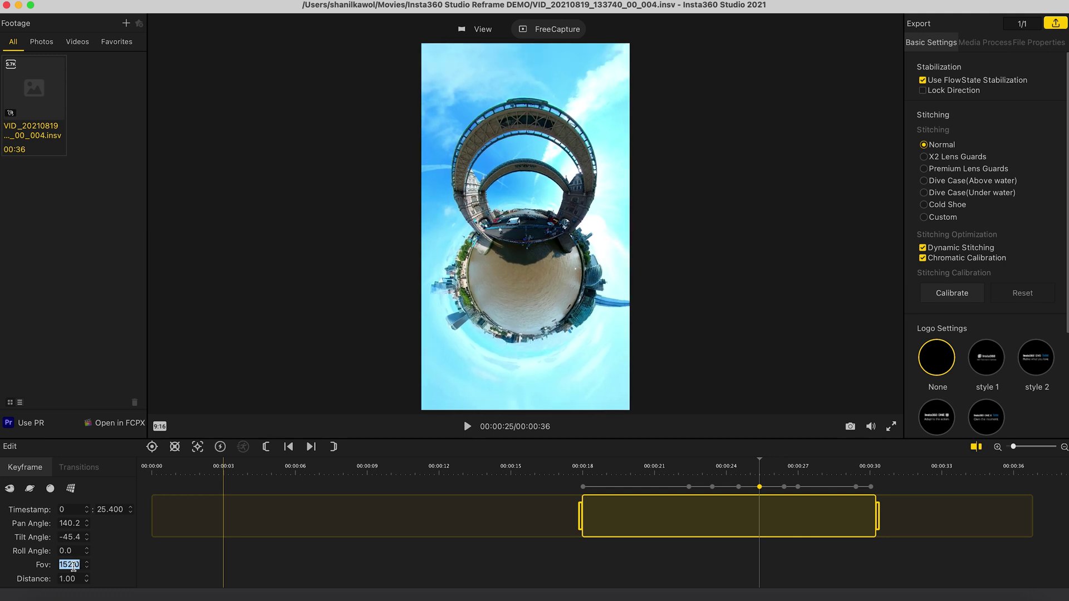
scroll(73, 567, up, 2)
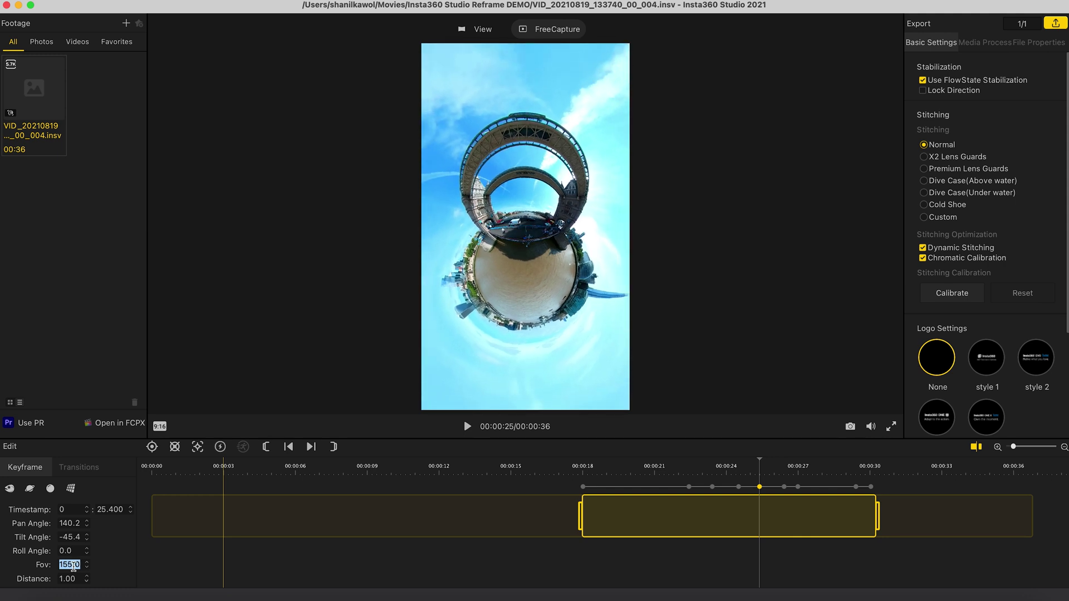
scroll(73, 567, up, 1)
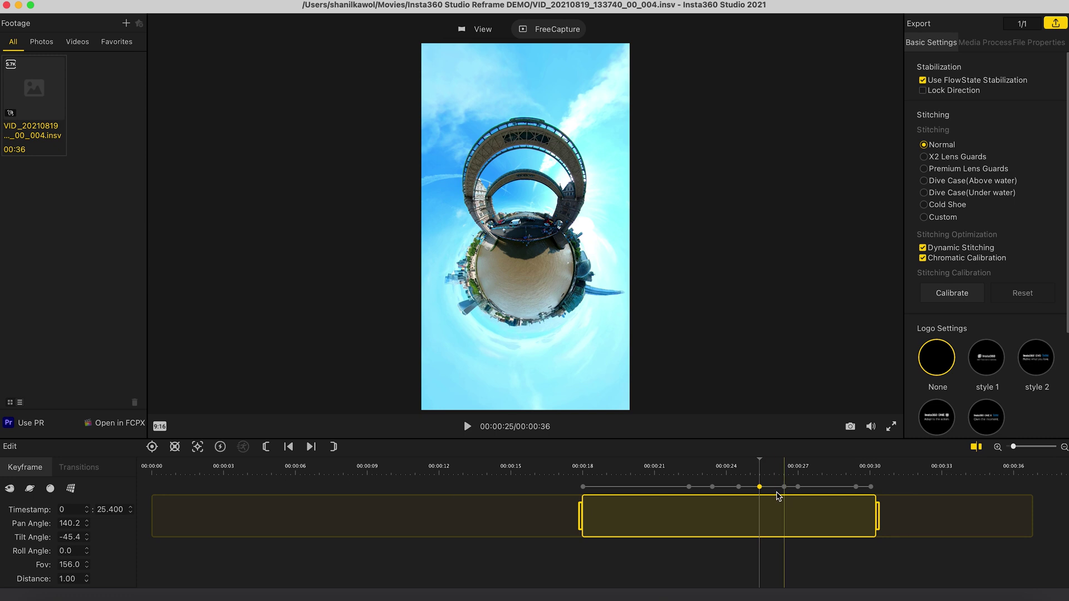
Re-aim the 29.4 s and 30 s keyframes onto the onlookers, then replay from 24 s
click(785, 487)
click(798, 488)
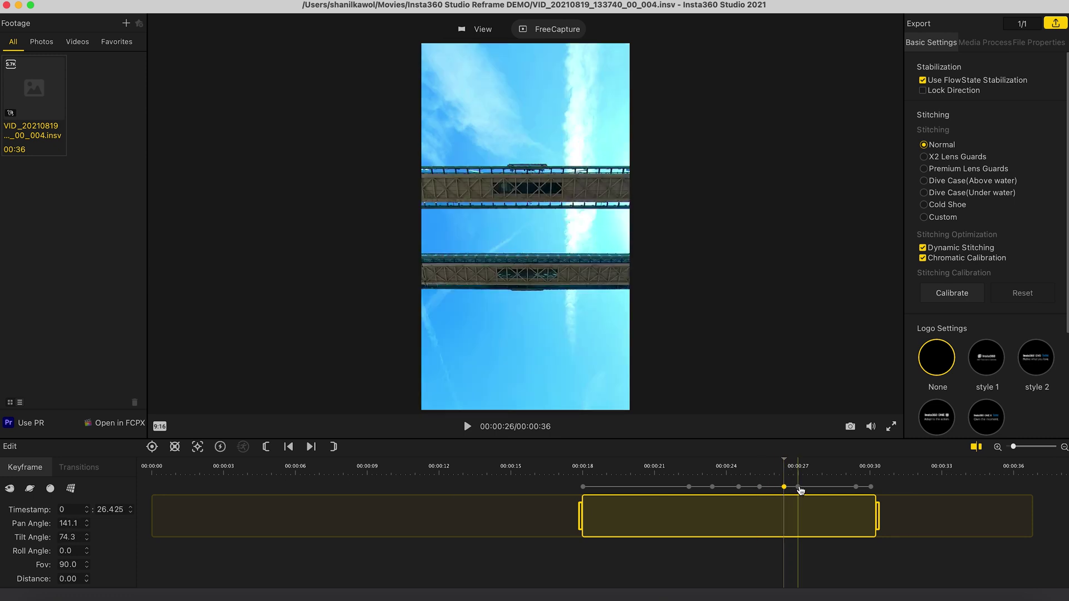
click(857, 489)
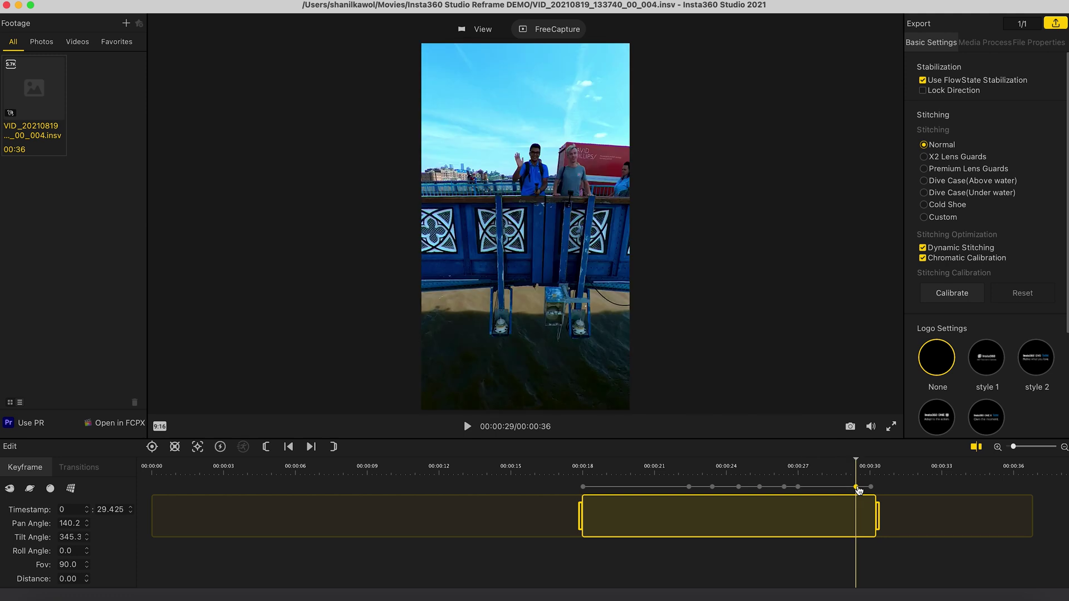
drag(567, 298, 539, 302)
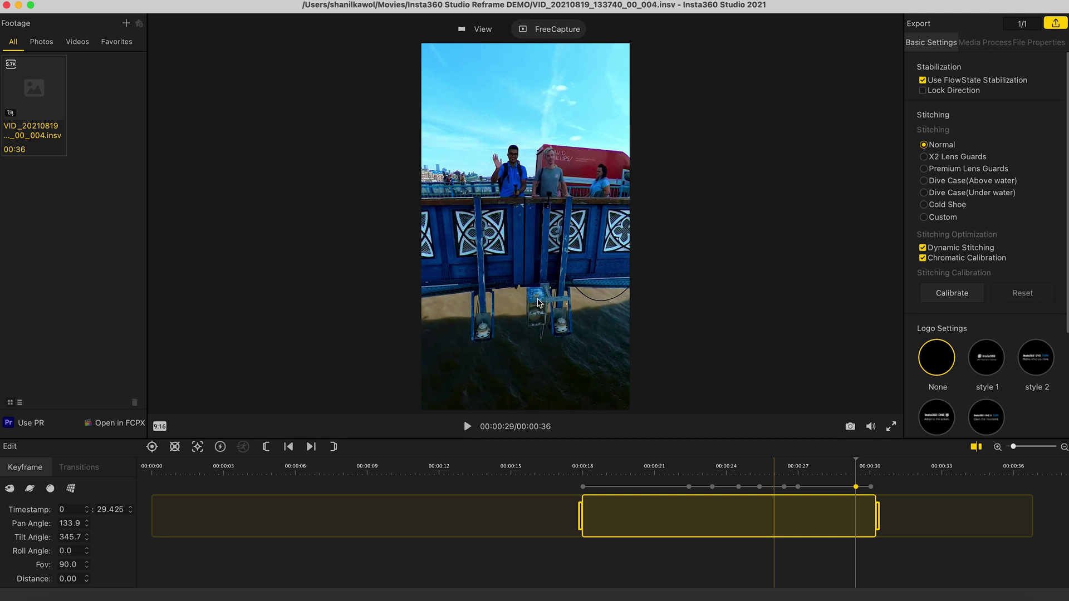
click(870, 488)
drag(585, 295, 554, 298)
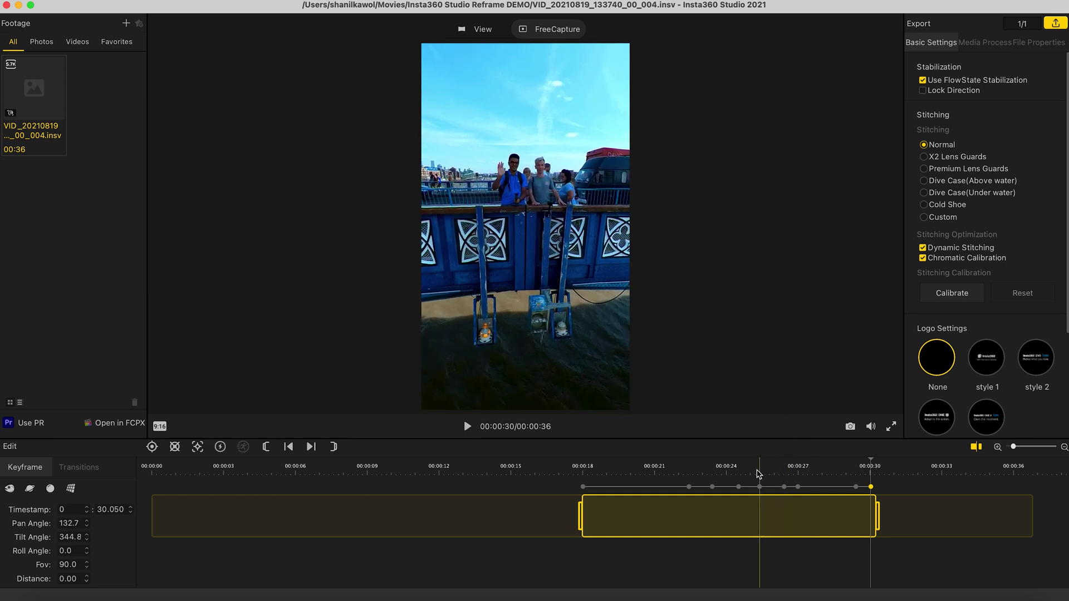
click(738, 471)
click(466, 427)
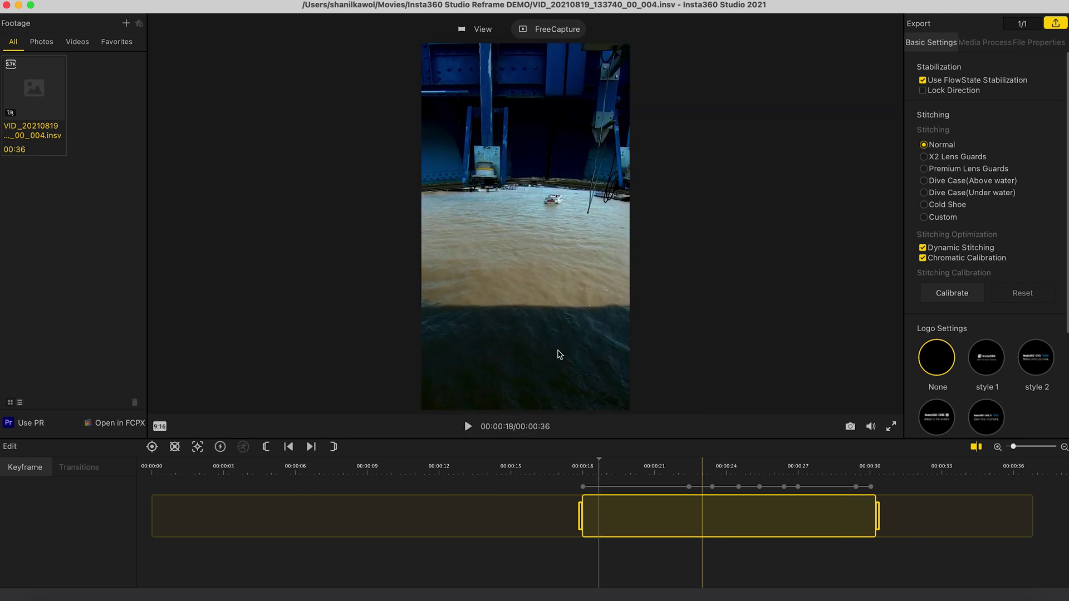
Set the vertical 1080x1920 export to H.265 at 50 Mbps with Remove Grain
click(1054, 26)
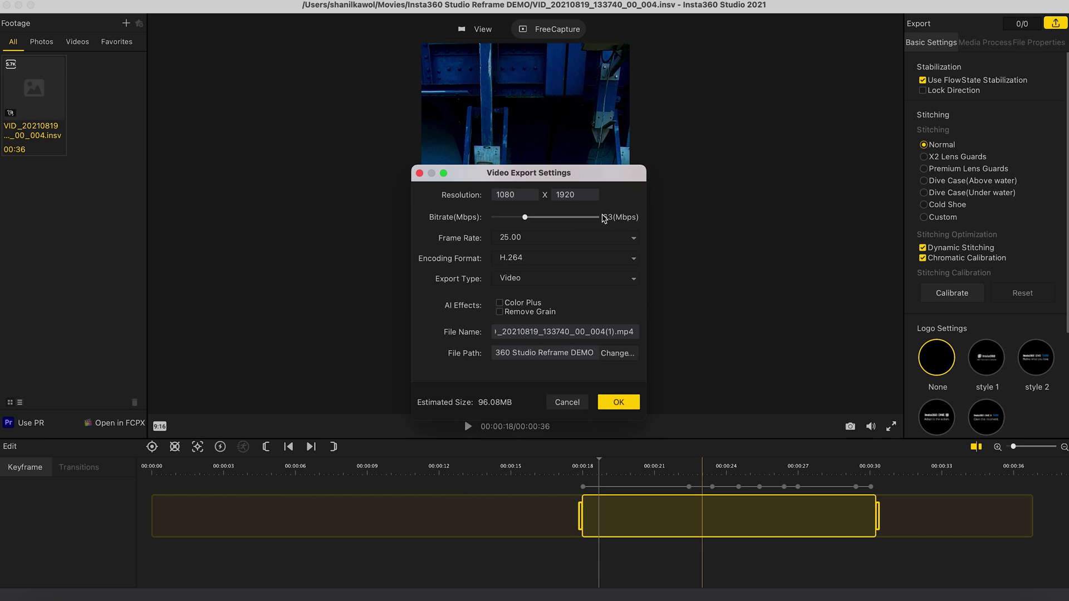
click(562, 260)
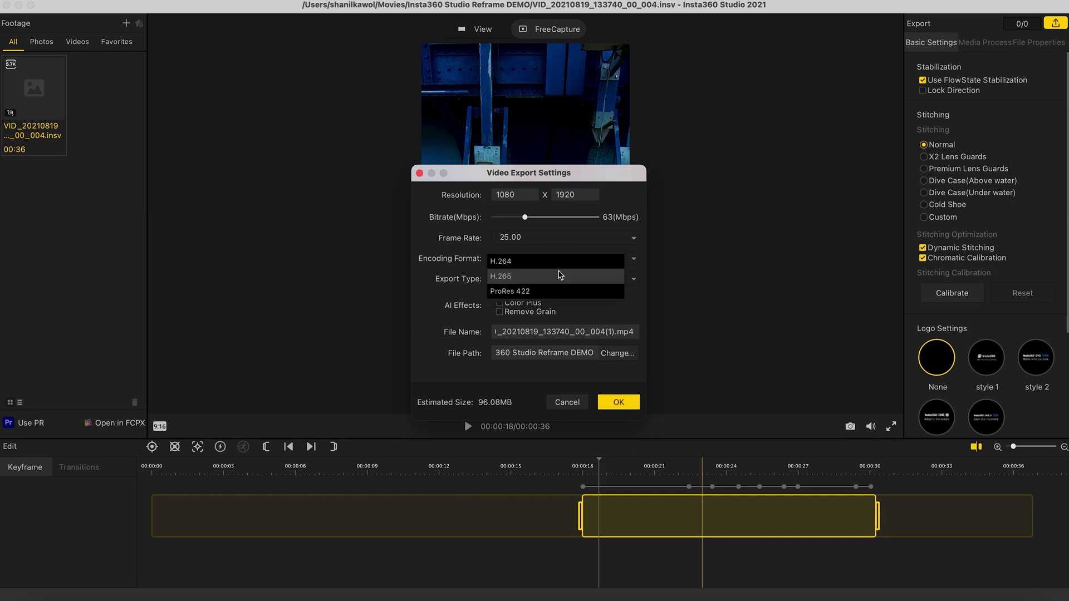
click(560, 274)
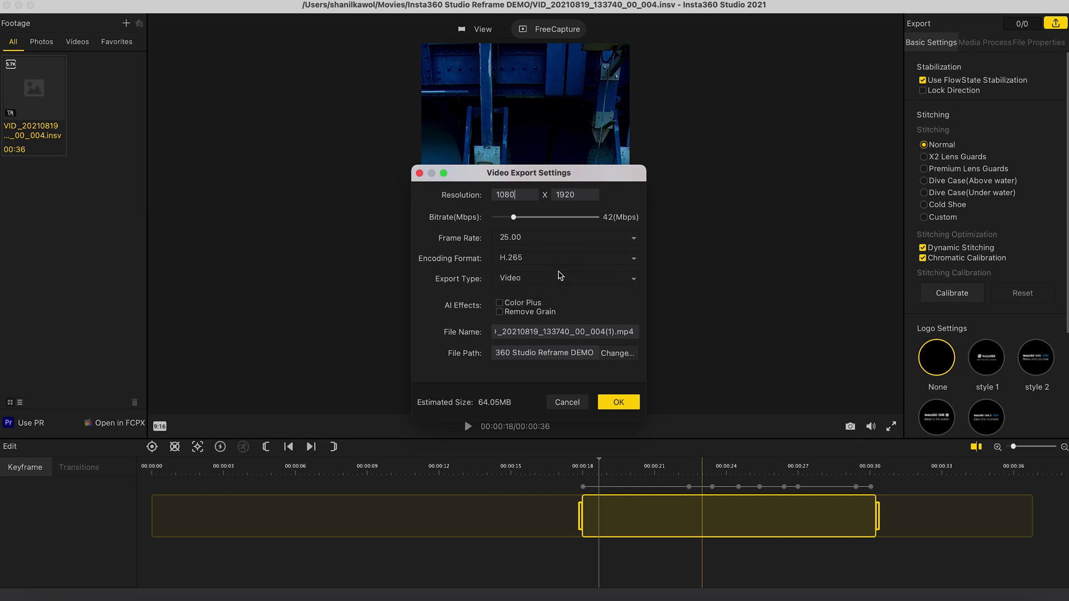
click(546, 314)
drag(513, 219, 519, 222)
Replace '(1)' with '_9_by_16' in the file name, queue the export and overwrite the existing file
click(615, 332)
key(BackSpace)
key(BackSpace)
key(BackSpace)
text(_)
text(9_by)
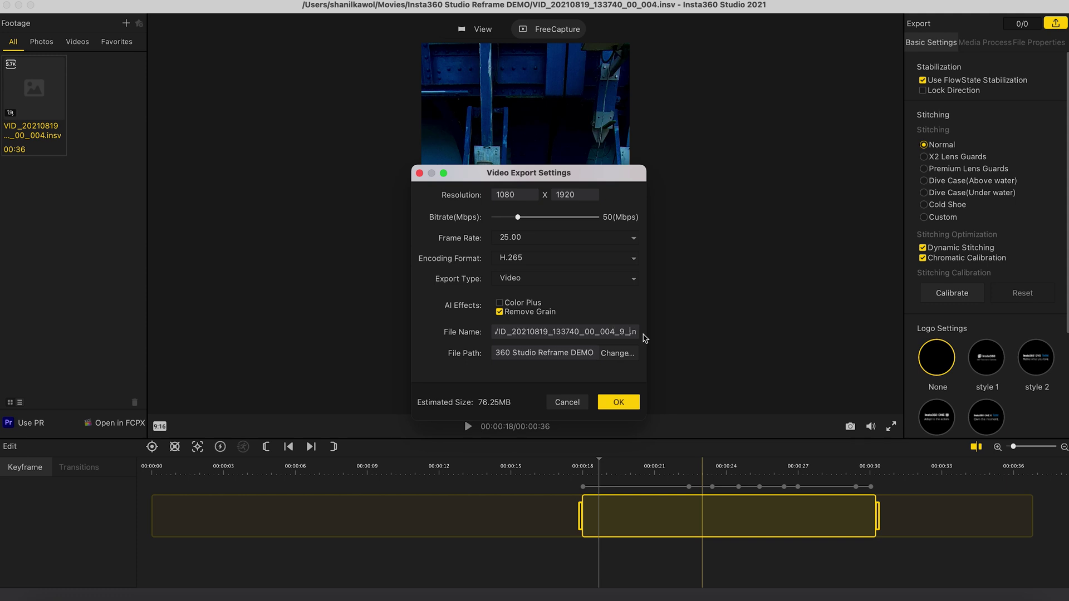
text(_16.)
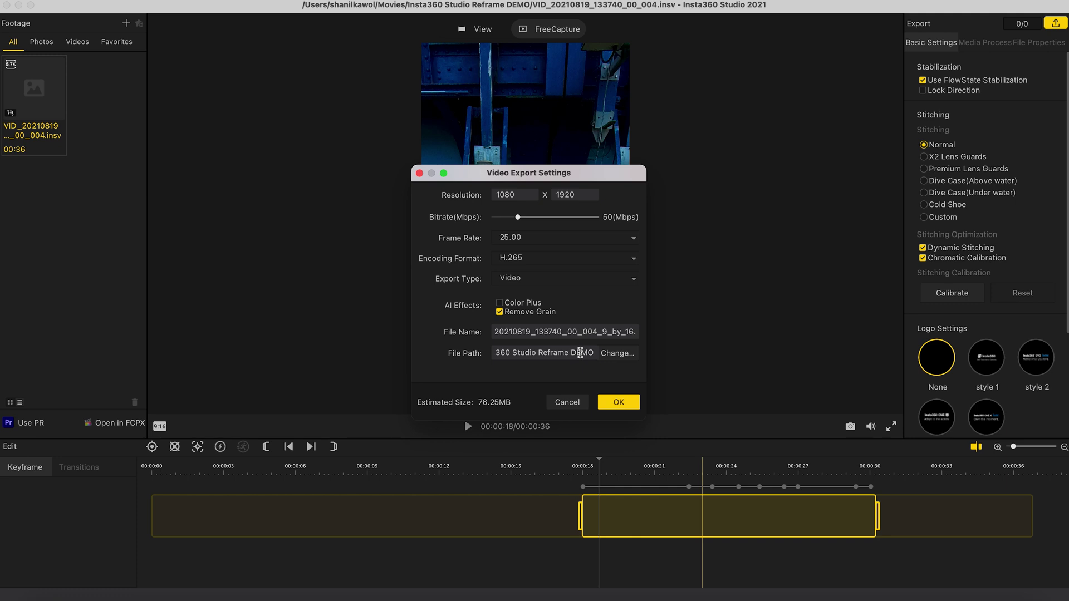
click(619, 402)
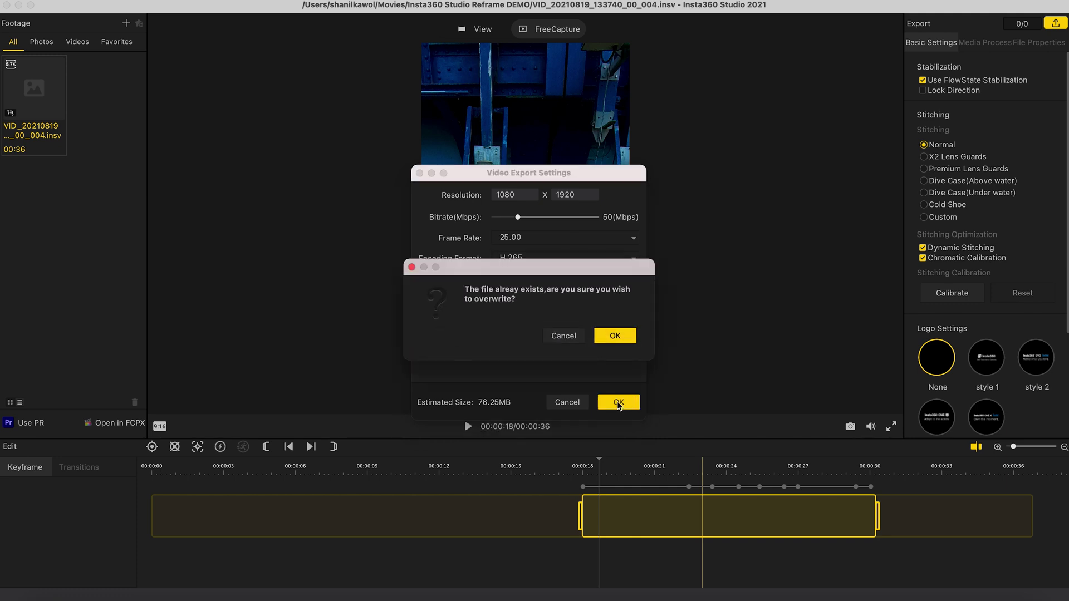
click(615, 337)
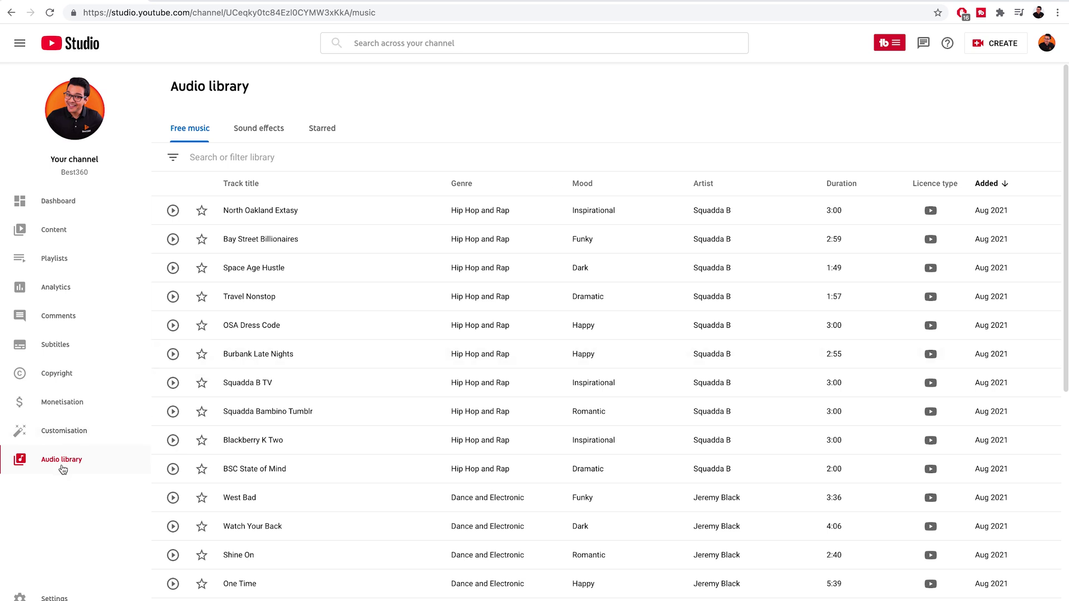
Scroll down through the Free music tracks in the Audio library
scroll(344, 389, down, 6)
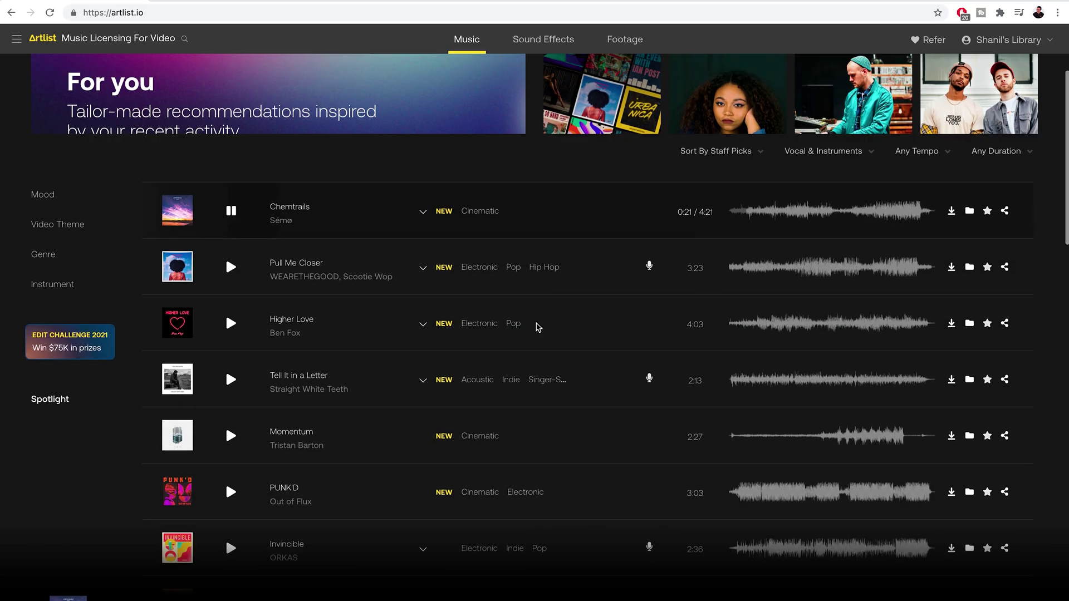
scroll(538, 328, down, 5)
Scroll down the Artlist music list and play a preview of Maculelê
scroll(538, 327, down, 6)
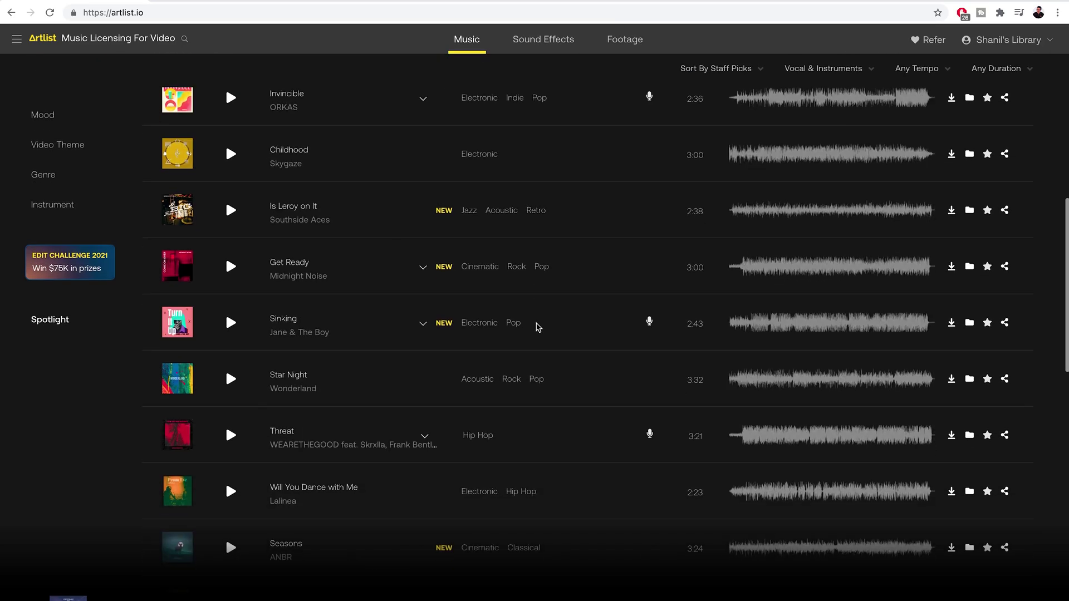
scroll(538, 328, down, 4)
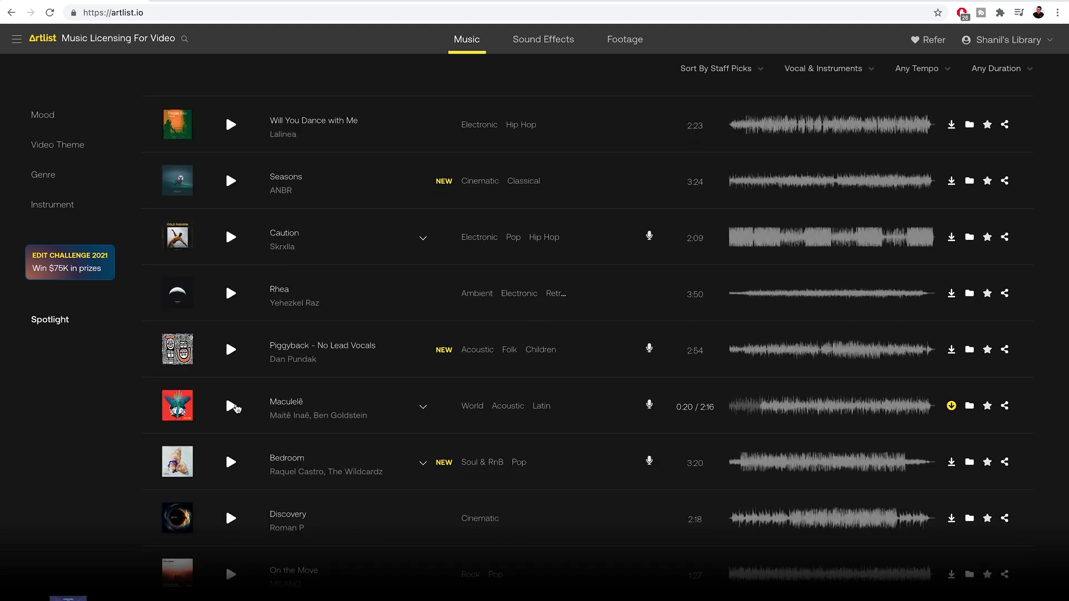
click(232, 407)
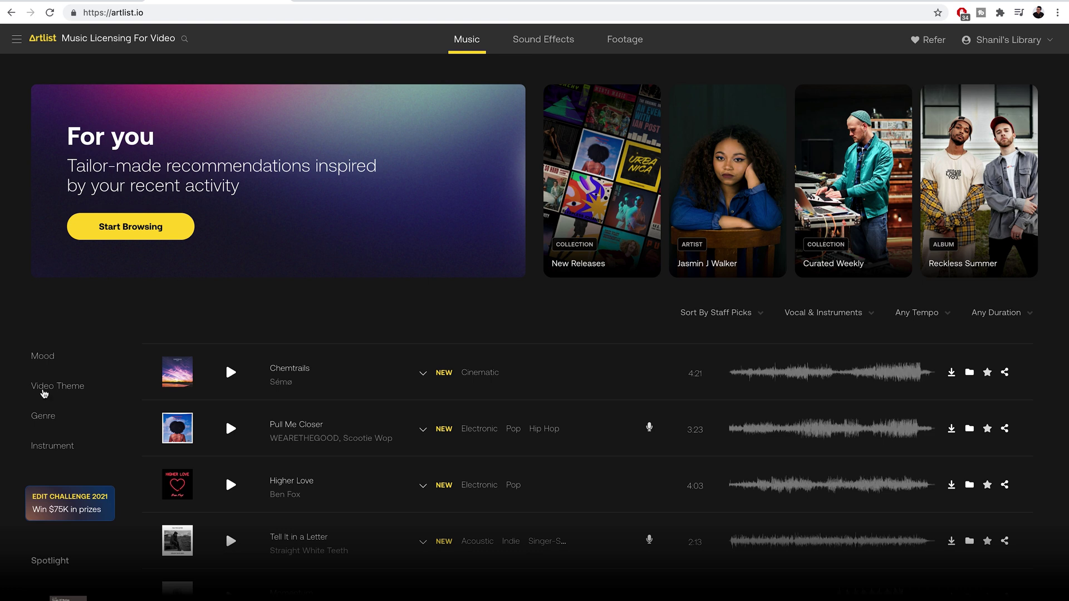
Filter Artlist tracks by the Travel video theme and preview Ultra Light
click(44, 391)
scroll(45, 393, down, 3)
scroll(46, 393, down, 1)
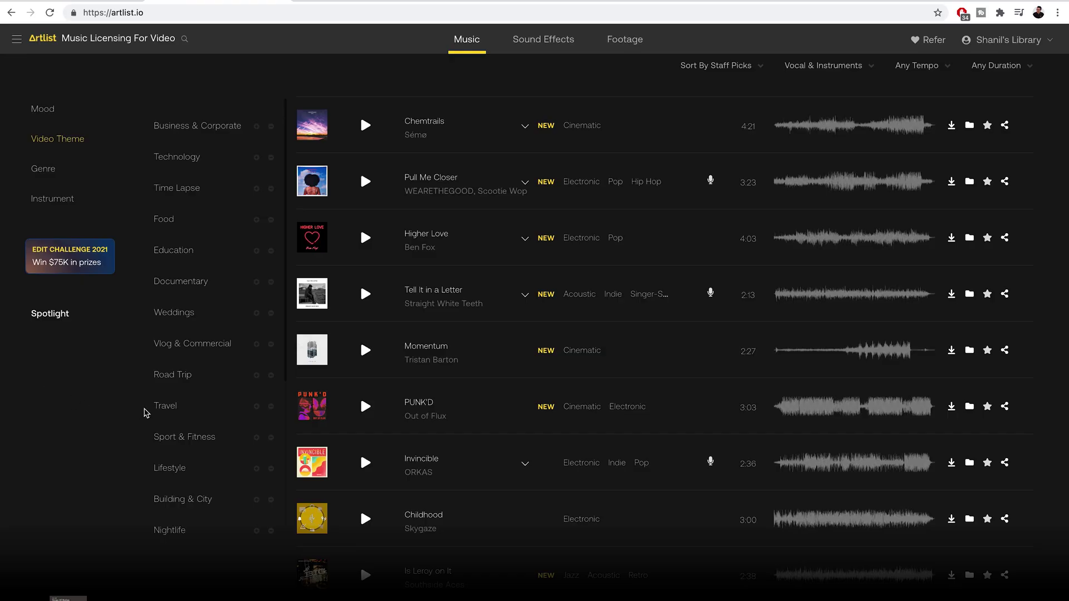
click(166, 409)
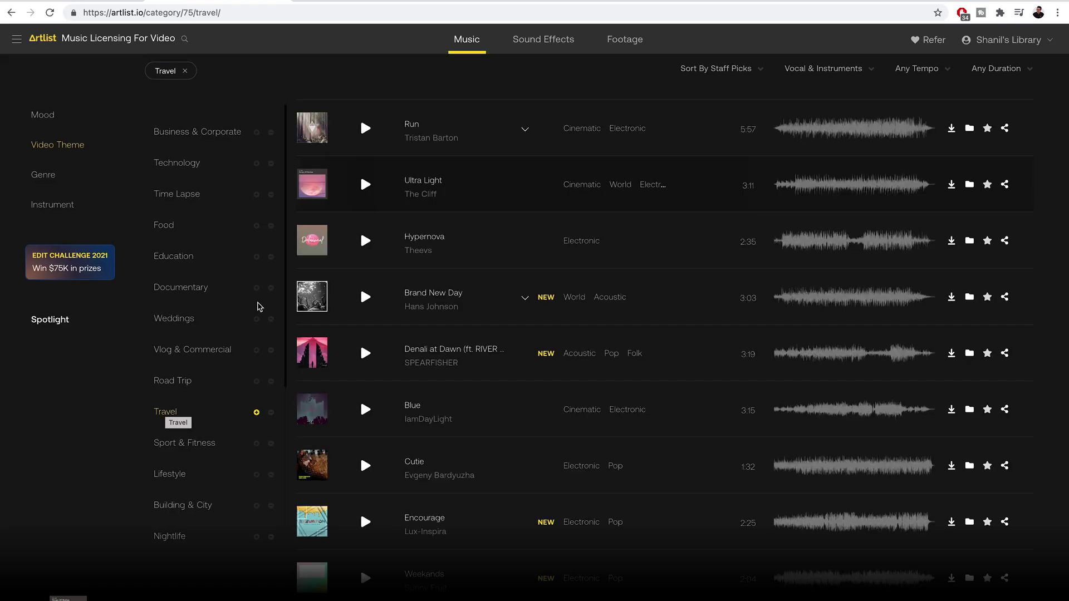
click(366, 184)
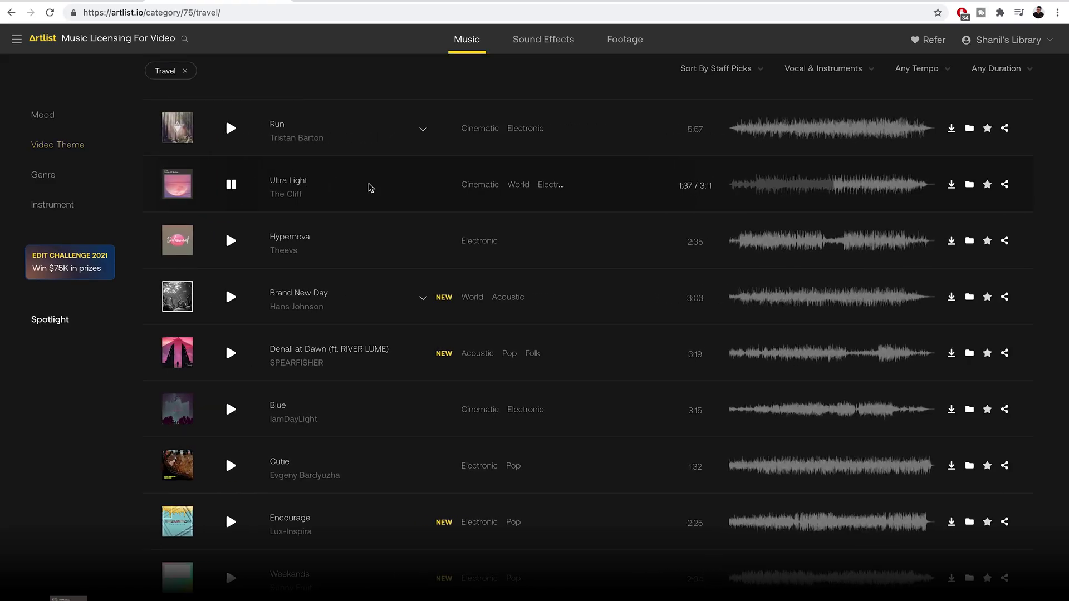